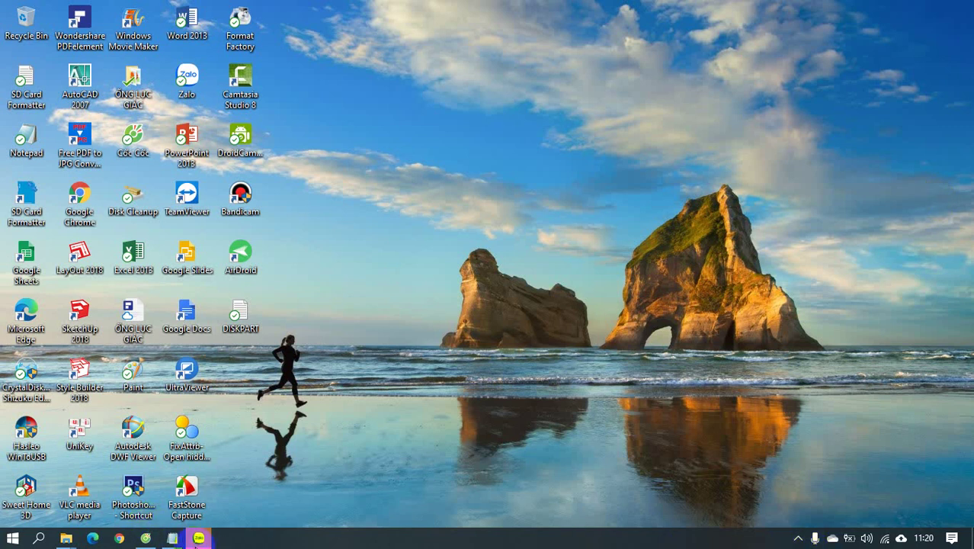
# Switch to the open Zalo window and close it.
pyautogui.click(199, 539)
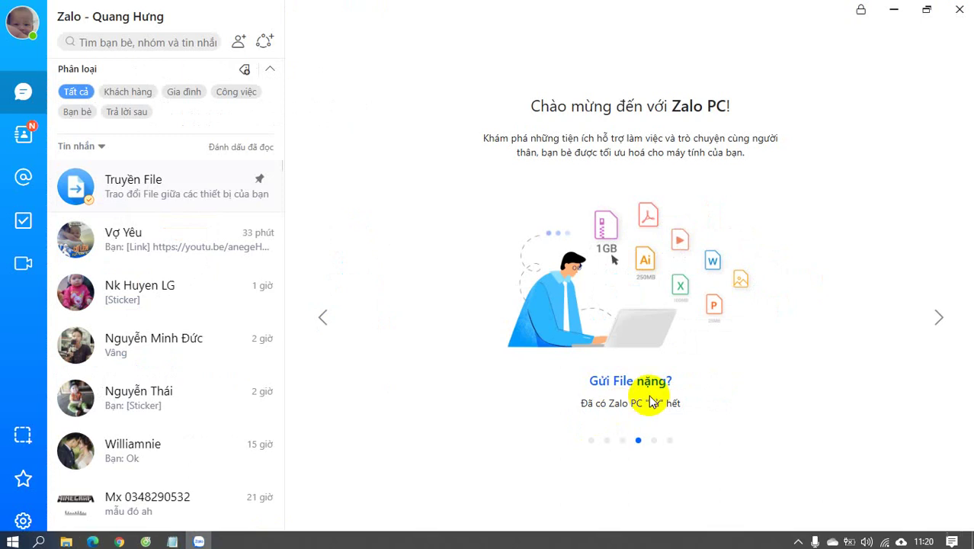
pyautogui.click(958, 11)
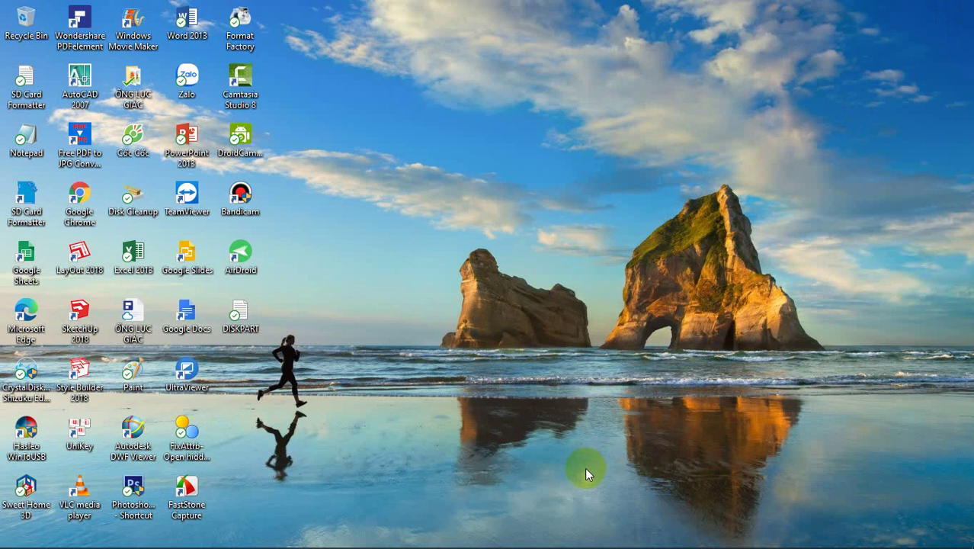
# Review the SD Card Formatter note's instructions for fixing the "The disk is write protected" error and minimize the note.
pyautogui.moveTo(467, 543)
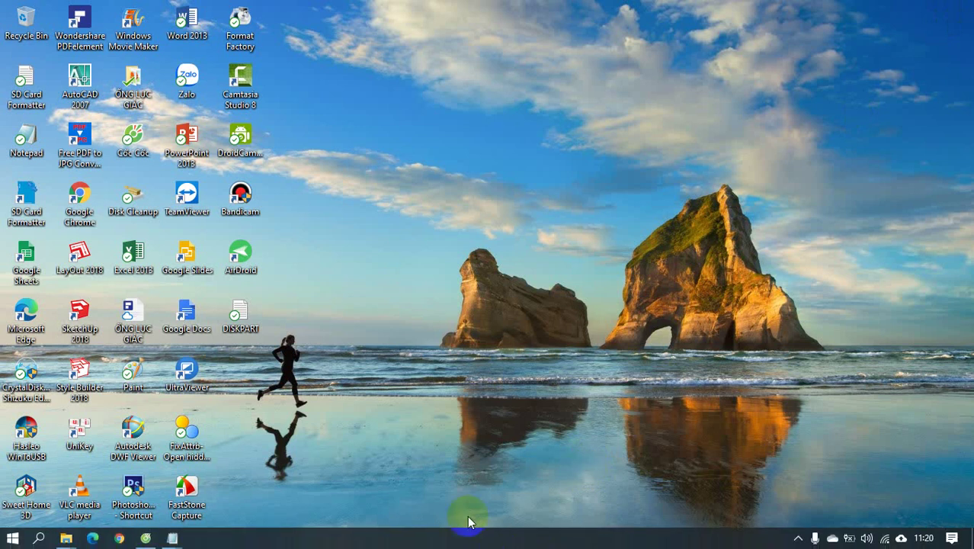
pyautogui.moveTo(178, 538)
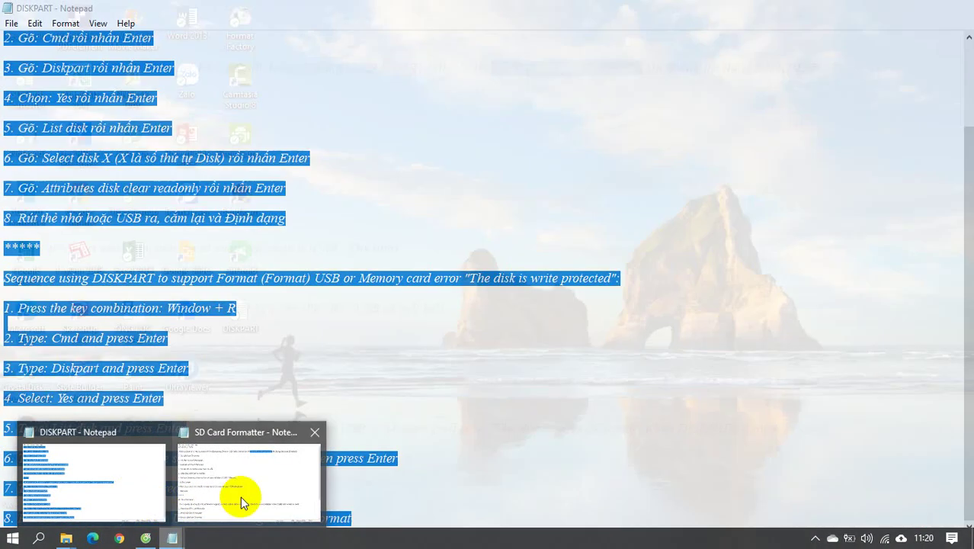
pyautogui.click(241, 496)
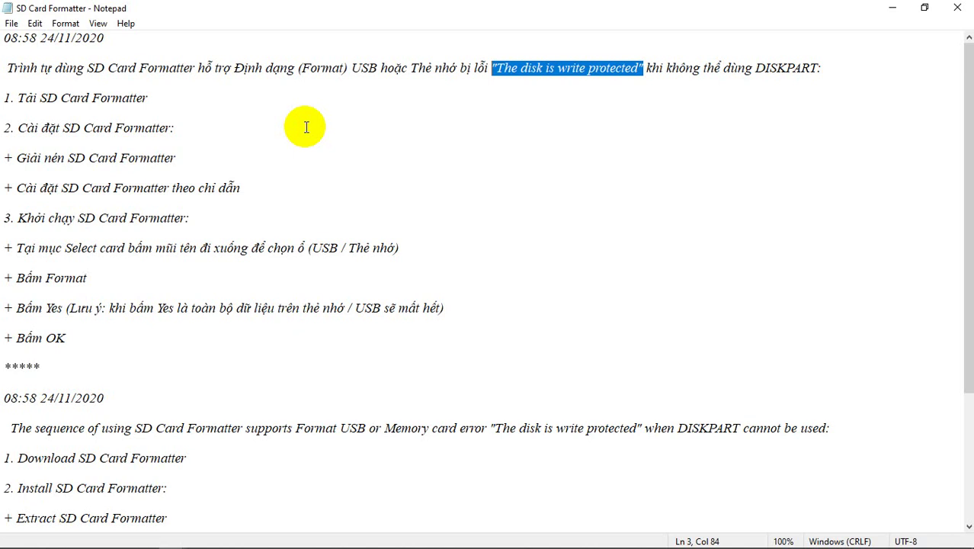
pyautogui.scroll(-1, 306, 127)
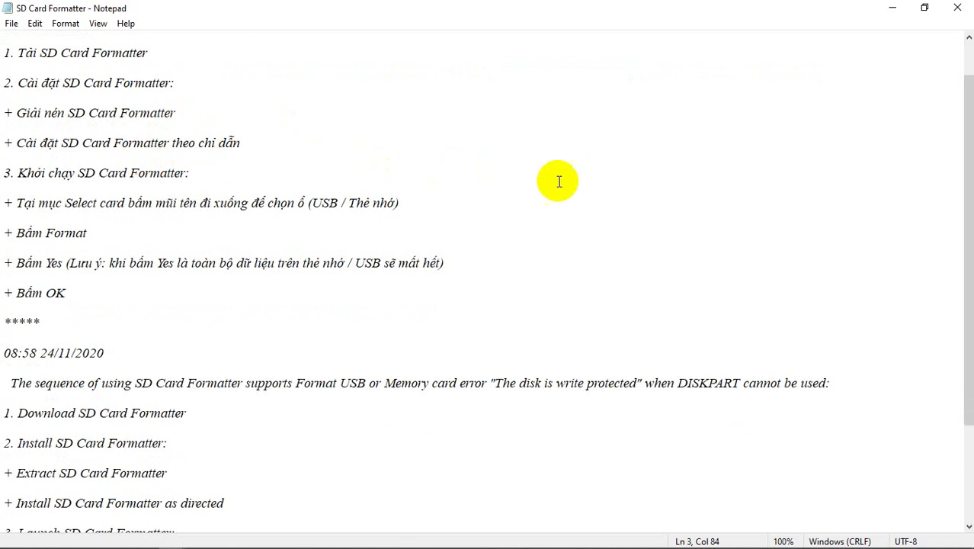
pyautogui.moveTo(209, 543)
pyautogui.moveTo(169, 542)
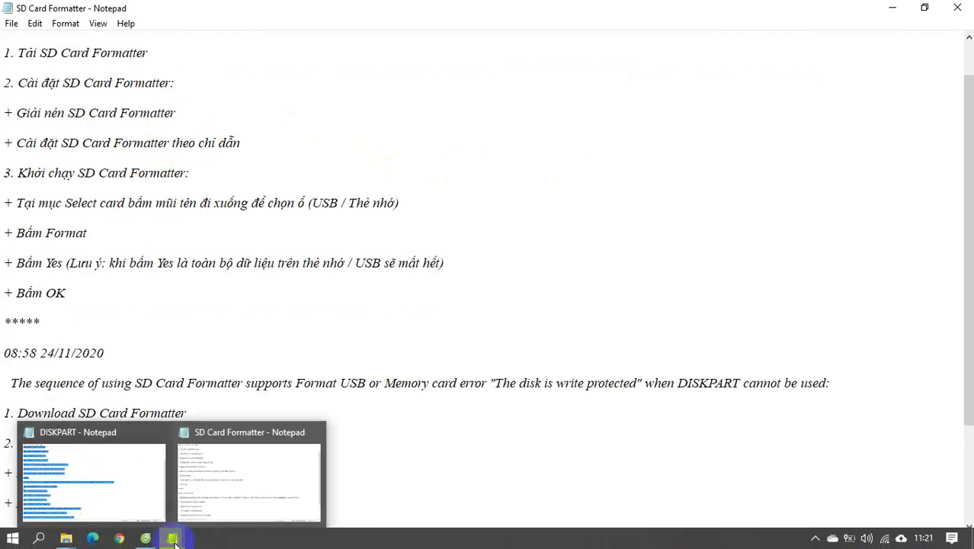
pyautogui.click(214, 485)
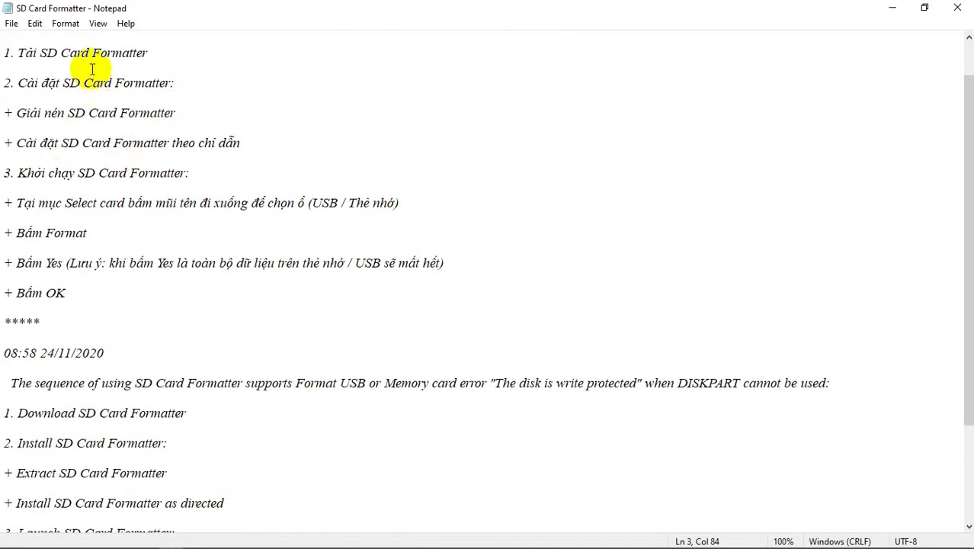
pyautogui.moveTo(256, 538)
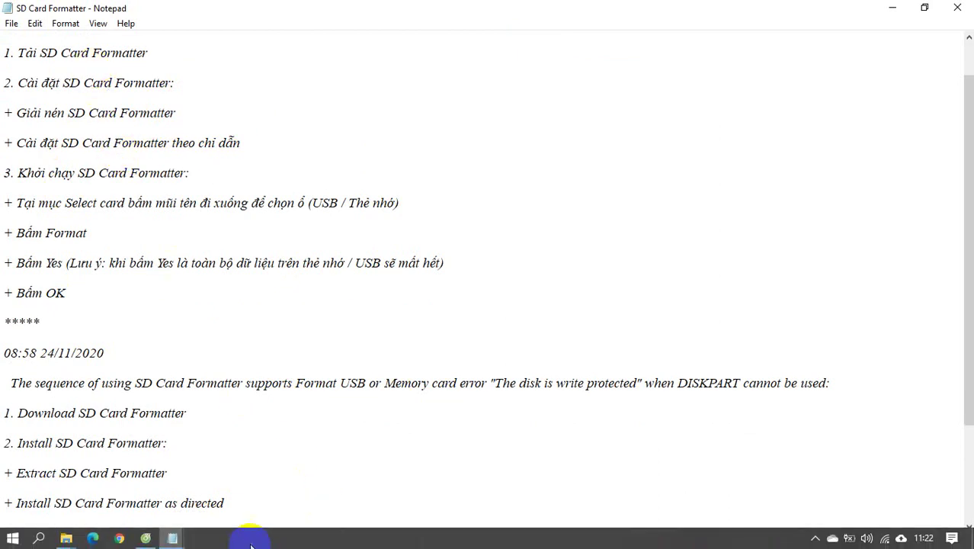
pyautogui.moveTo(172, 540)
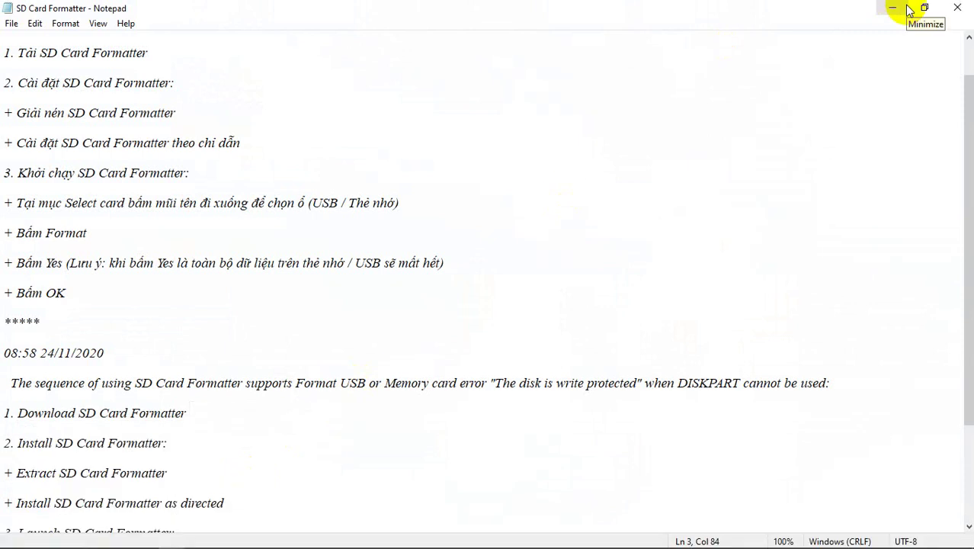
pyautogui.click(893, 7)
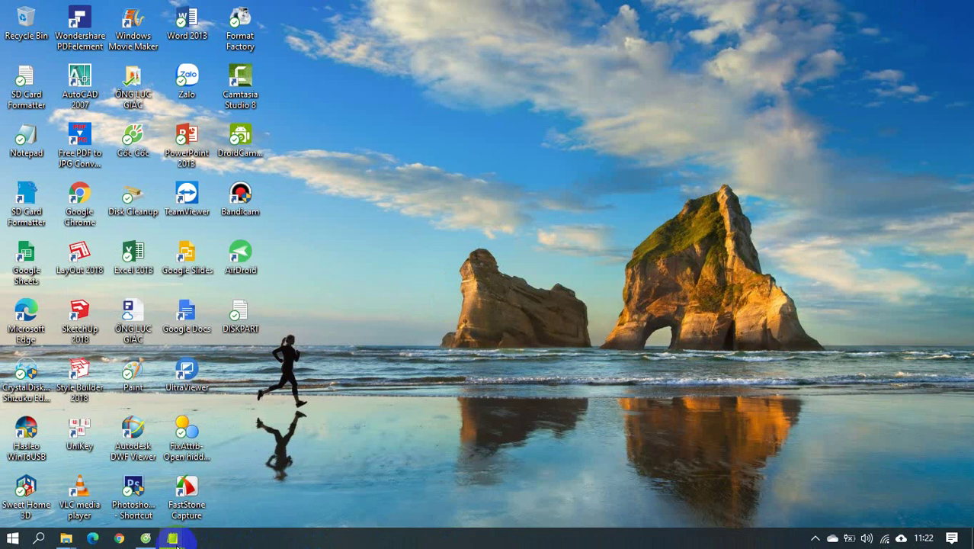
pyautogui.click(149, 519)
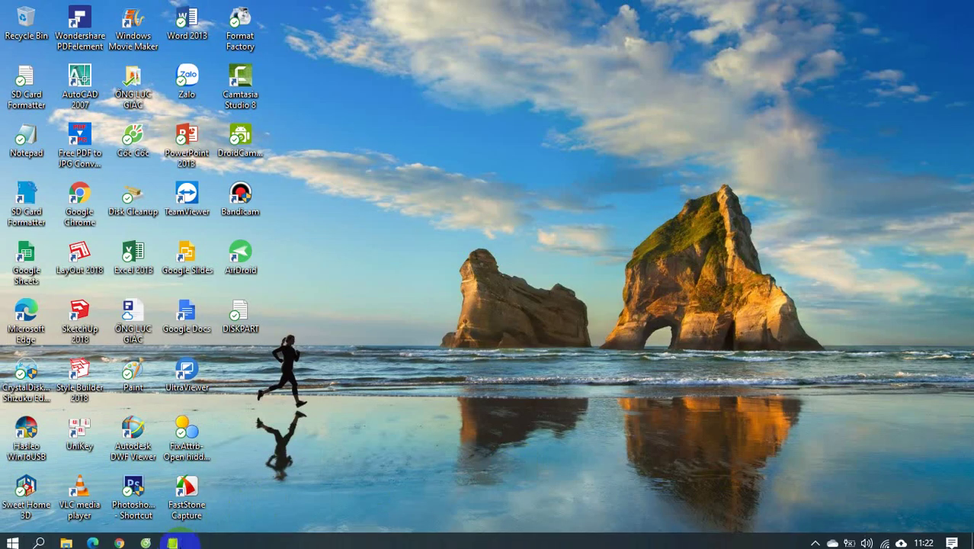
pyautogui.click(174, 542)
pyautogui.moveTo(221, 504)
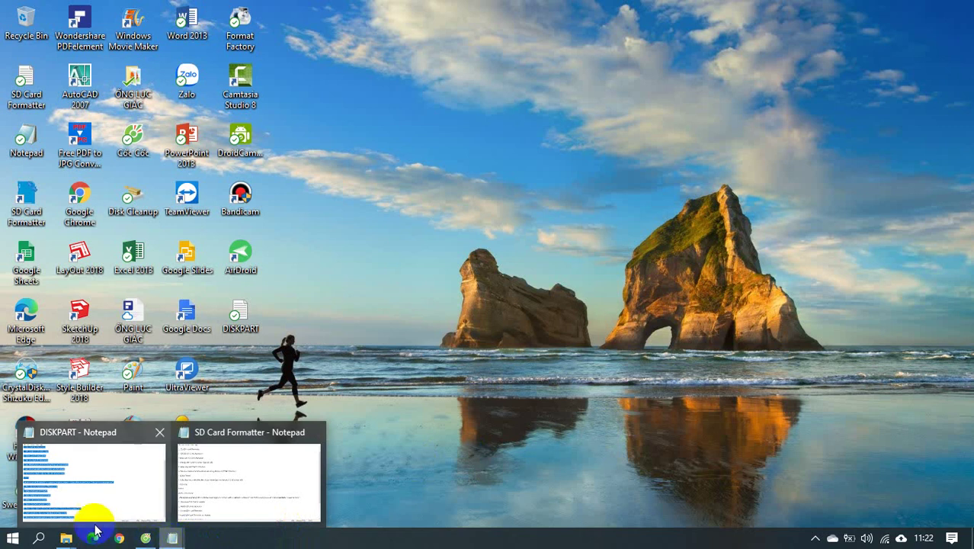
pyautogui.moveTo(109, 484)
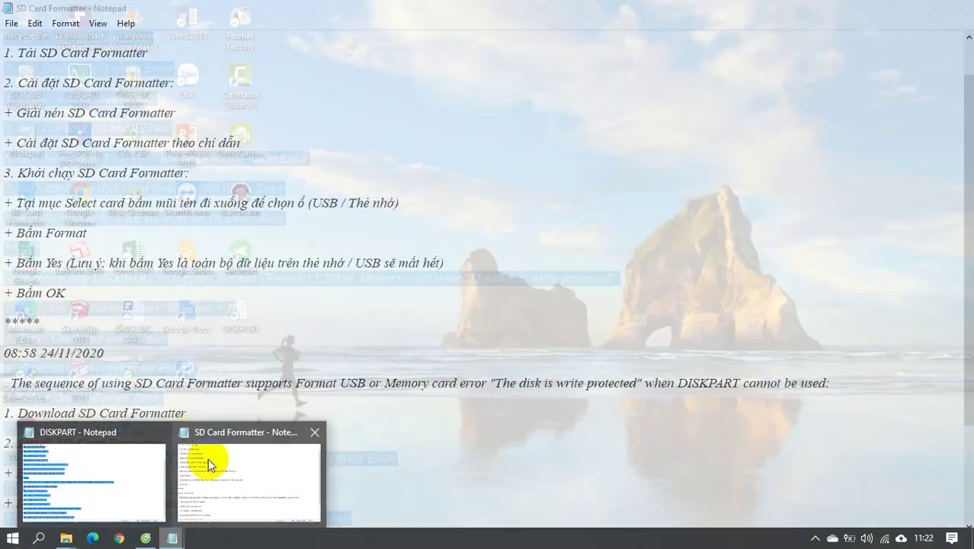
pyautogui.moveTo(243, 484)
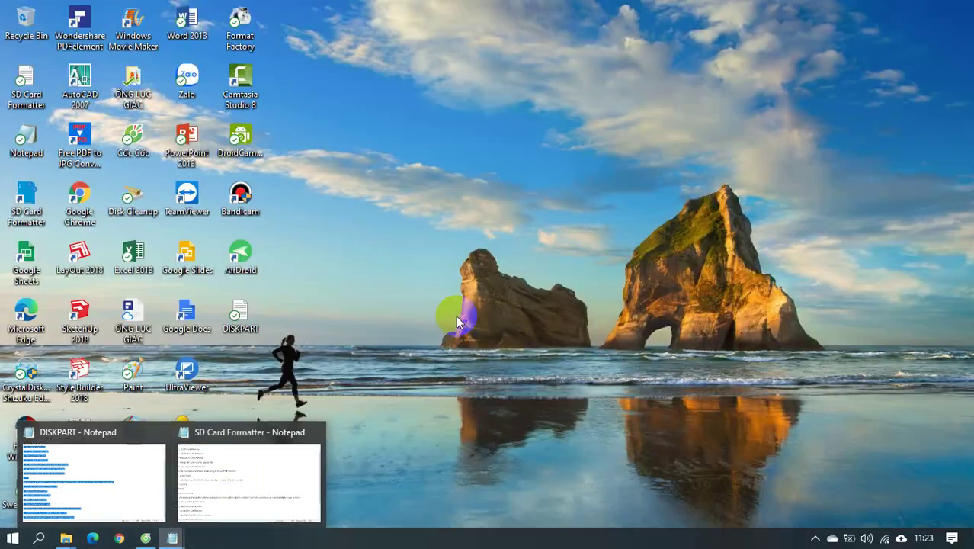
pyautogui.click(456, 316)
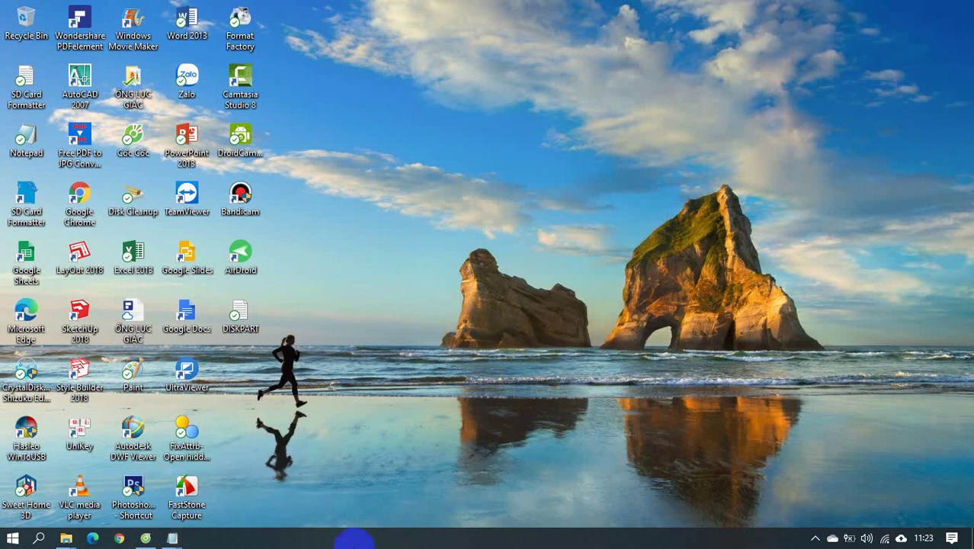
# Read through the Vietnamese and English instructions in the DISKPART note and close the note.
pyautogui.moveTo(174, 538)
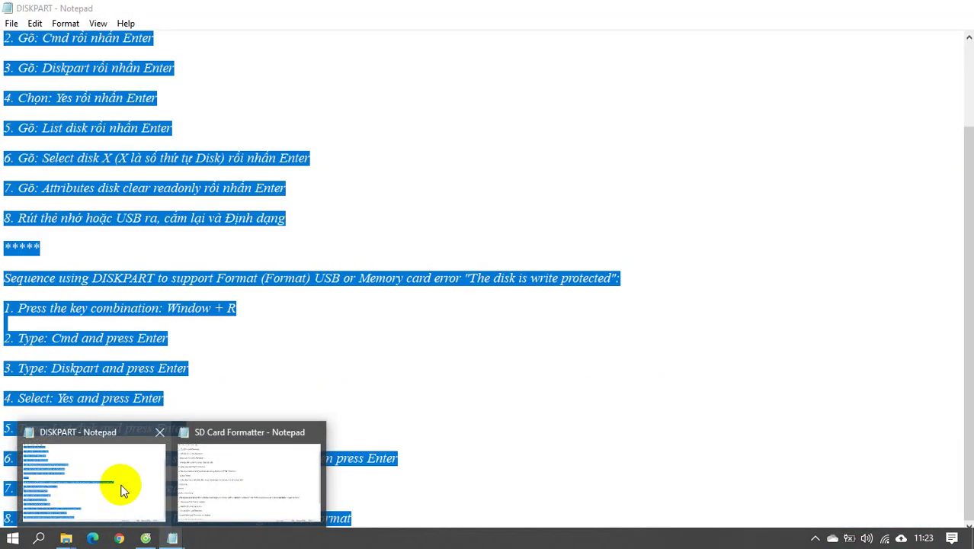
pyautogui.click(122, 488)
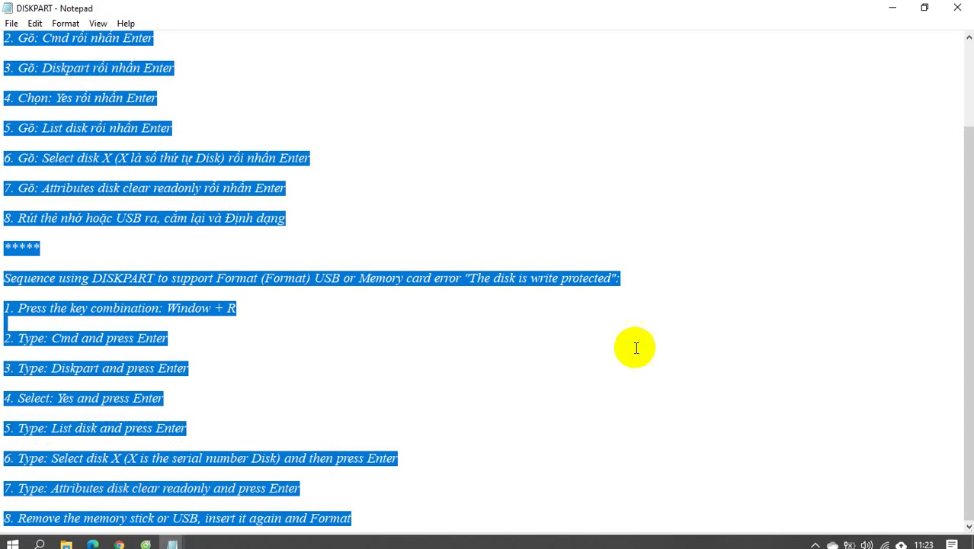
pyautogui.click(709, 323)
pyautogui.scroll(2, 571, 198)
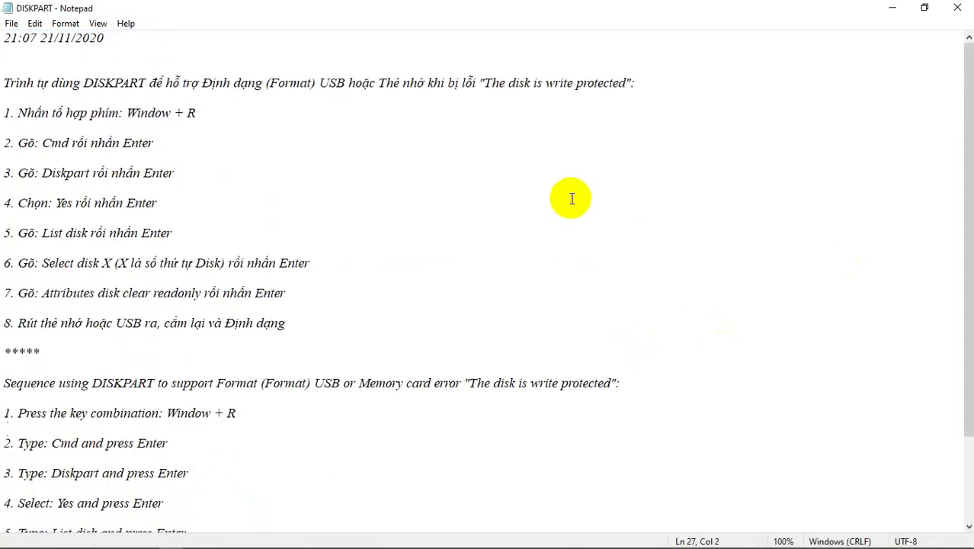
pyautogui.scroll(-1, 446, 229)
pyautogui.scroll(1, 490, 304)
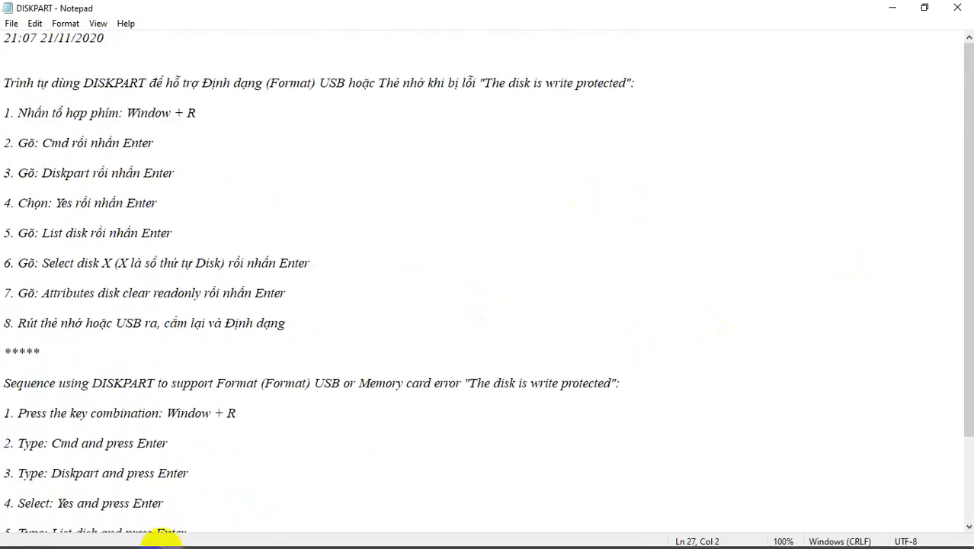
pyautogui.moveTo(189, 540)
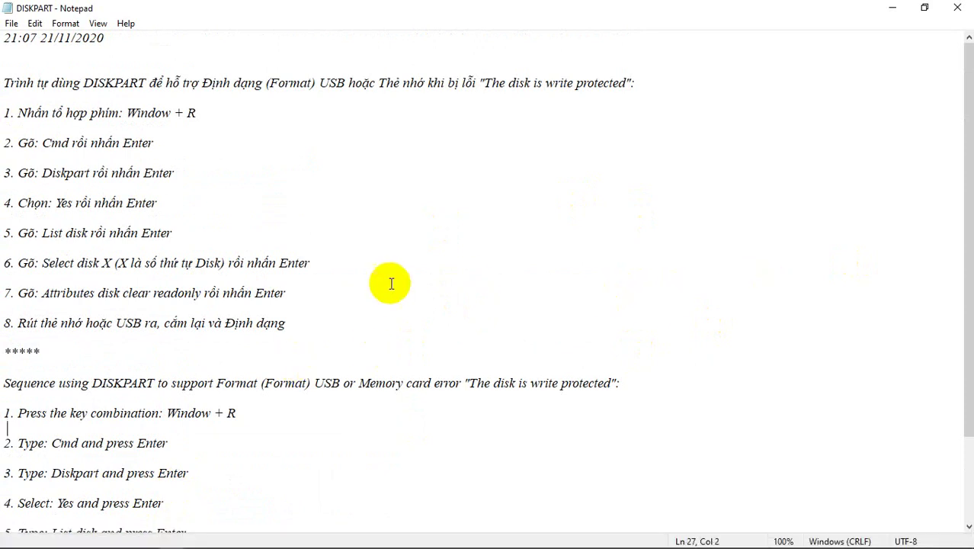
pyautogui.scroll(-2, 280, 241)
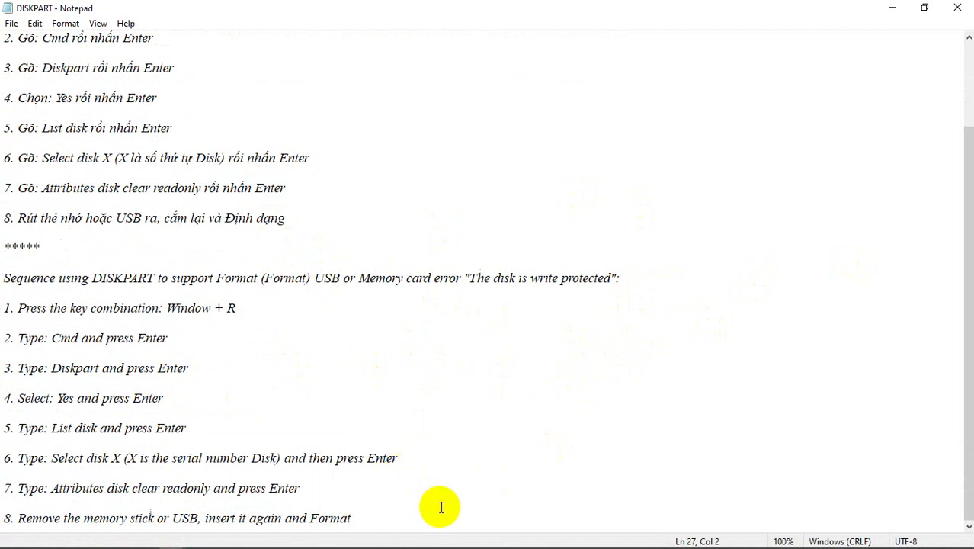
pyautogui.scroll(2, 440, 507)
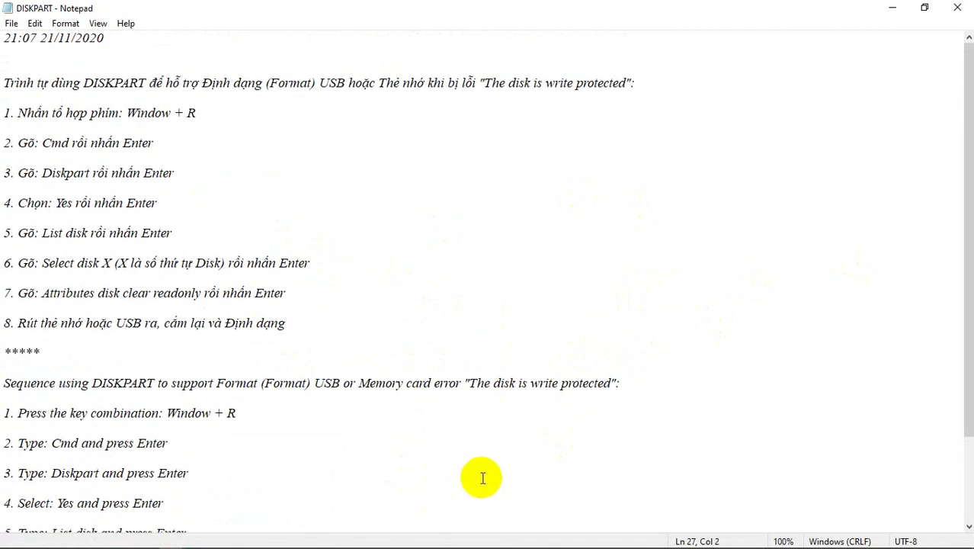
pyautogui.scroll(-2, 579, 428)
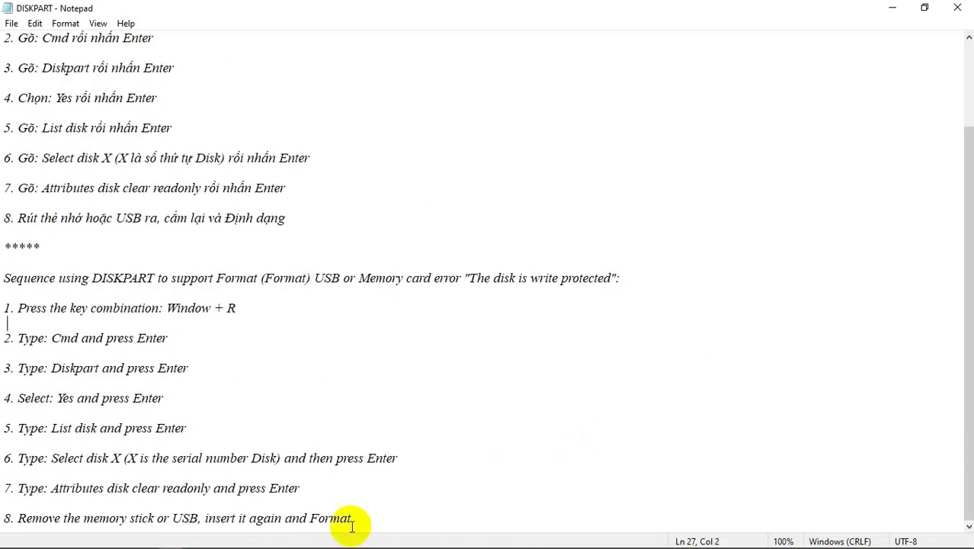
pyautogui.scroll(1, 502, 497)
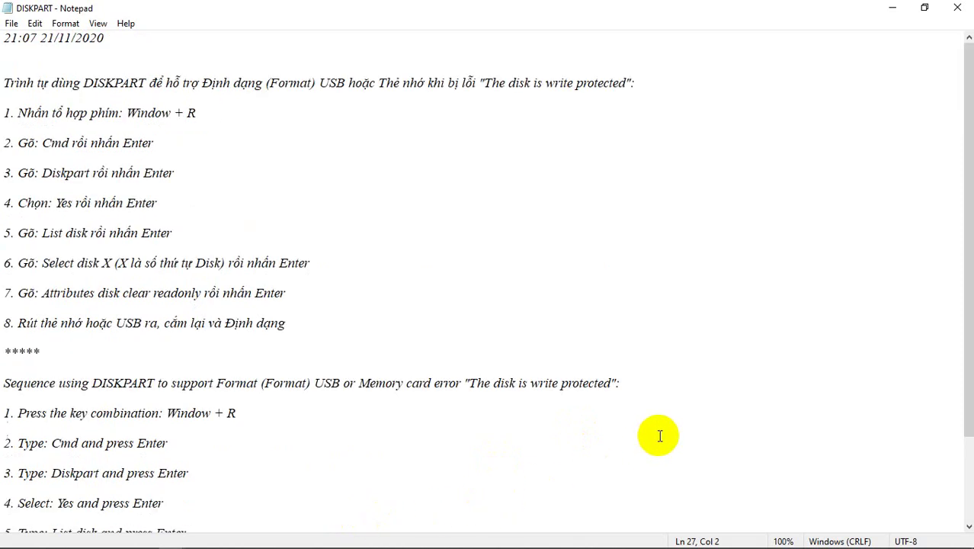
pyautogui.scroll(-1, 658, 435)
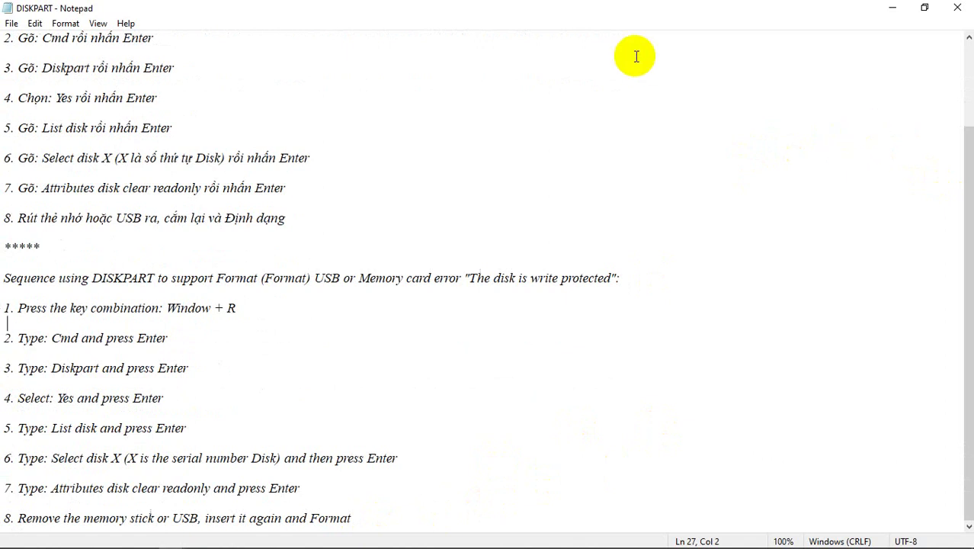
pyautogui.scroll(1, 602, 175)
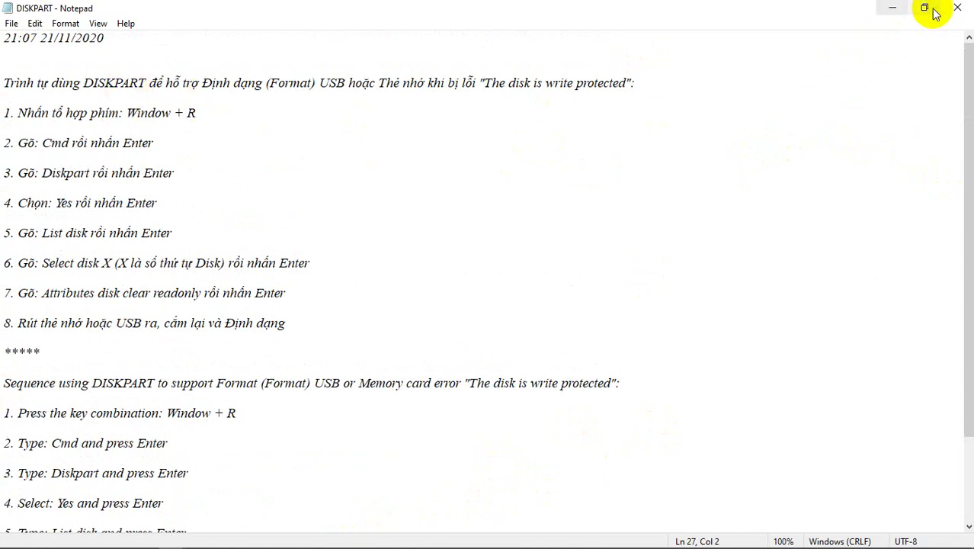
pyautogui.click(957, 8)
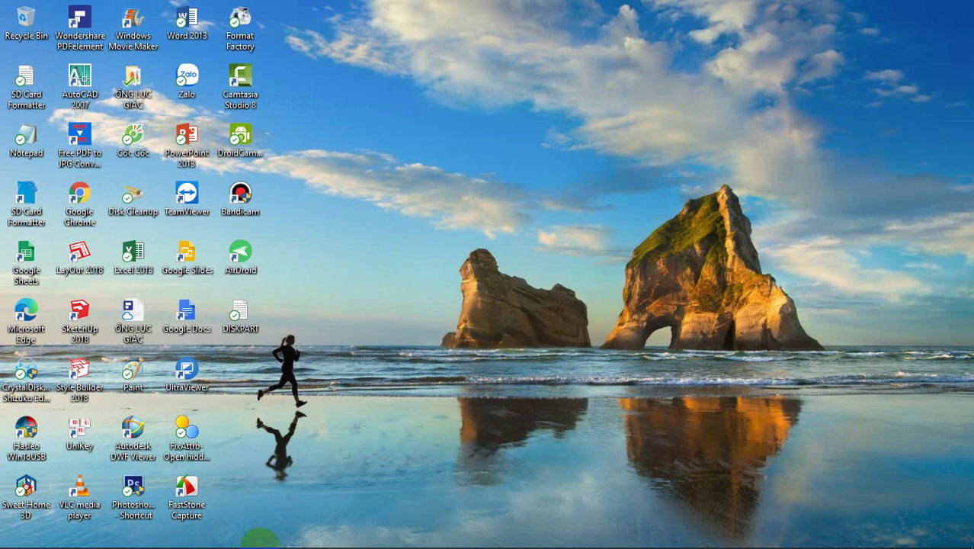
# Minimize the SD Card Formatter note after a brief recheck and launch the SD Card Formatter program.
pyautogui.moveTo(289, 539)
pyautogui.click(172, 538)
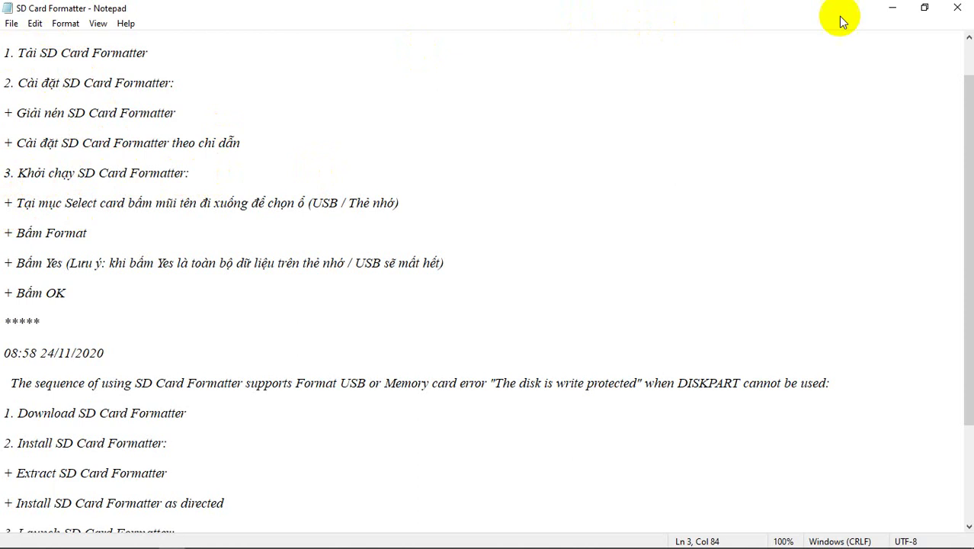
pyautogui.click(885, 10)
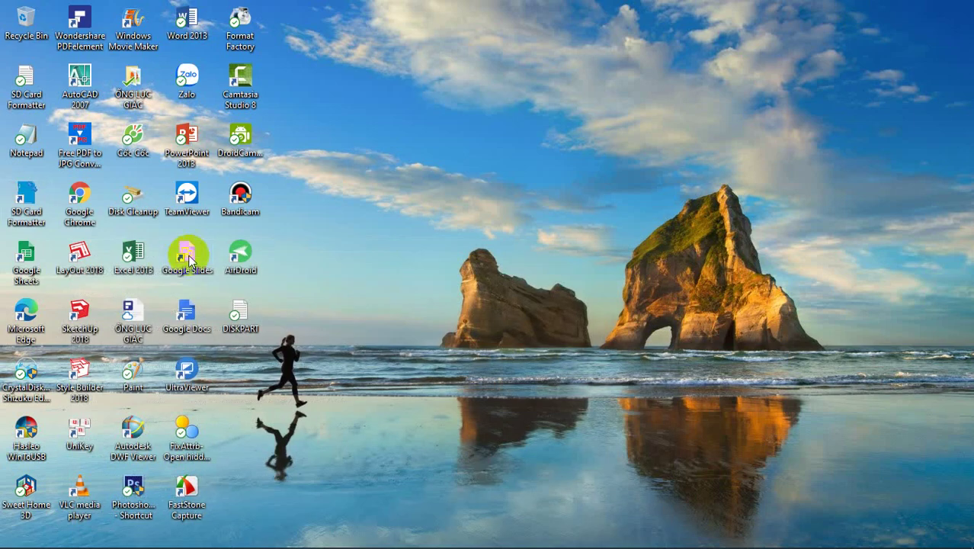
pyautogui.doubleClick(34, 205)
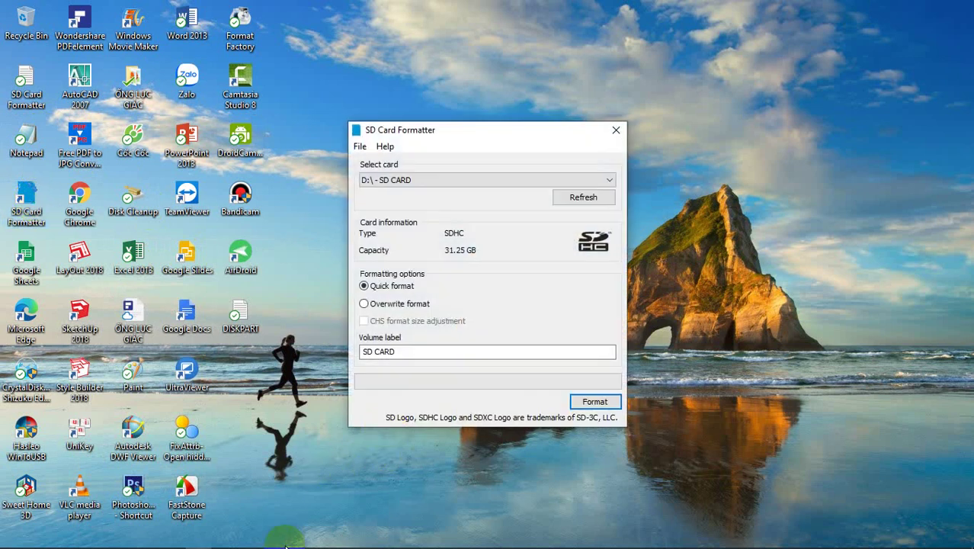
# Bring back the SD Card Formatter note and snap it to the left half of the screen.
pyautogui.moveTo(259, 545)
pyautogui.click(175, 539)
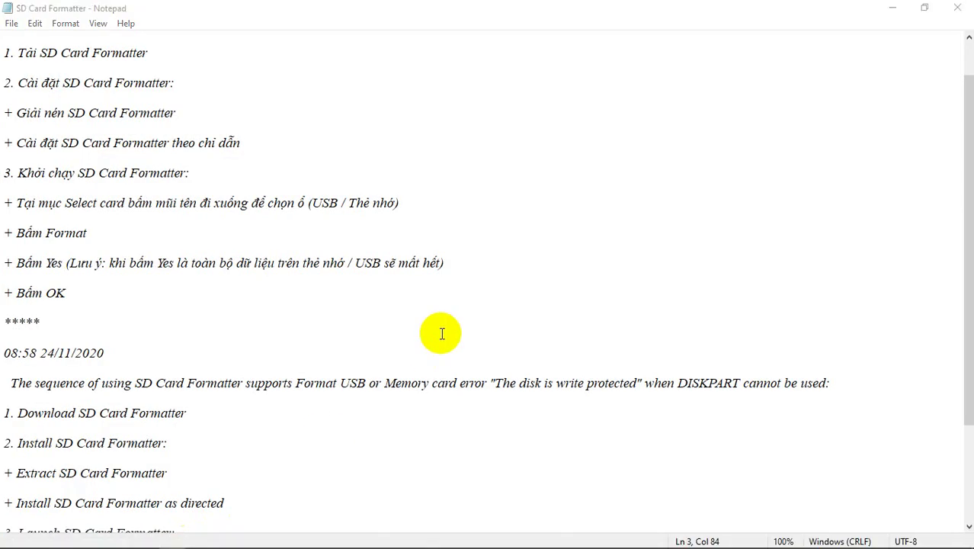
pyautogui.press('super')
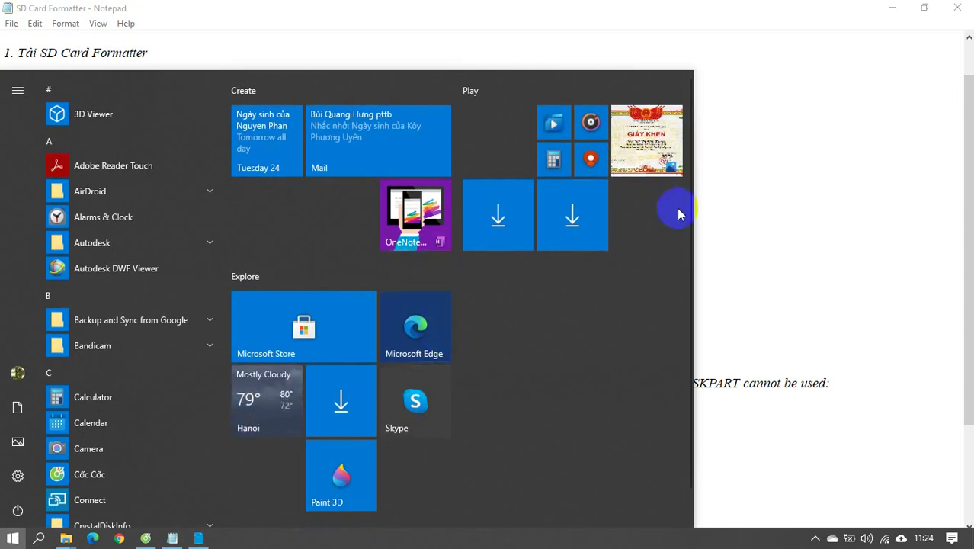
pyautogui.click(739, 243)
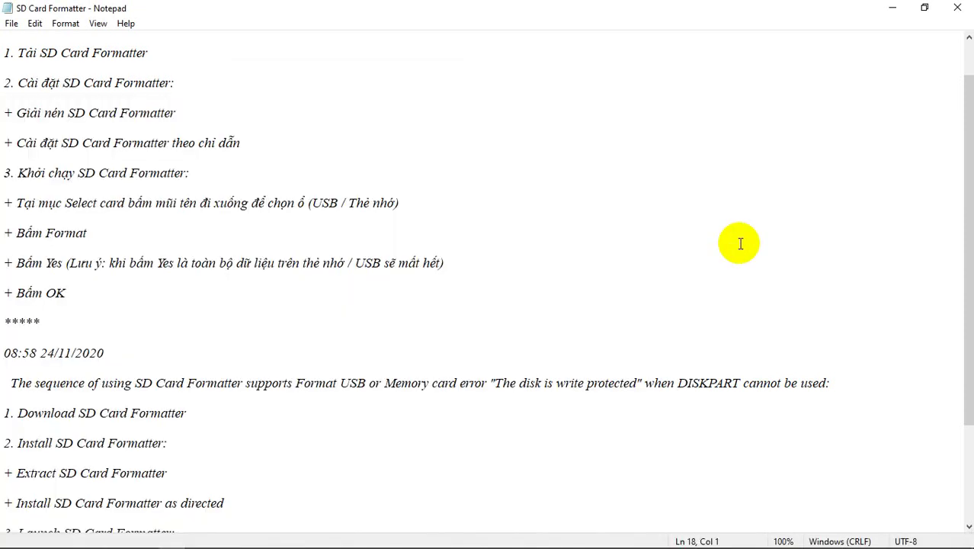
pyautogui.press('super+Left')
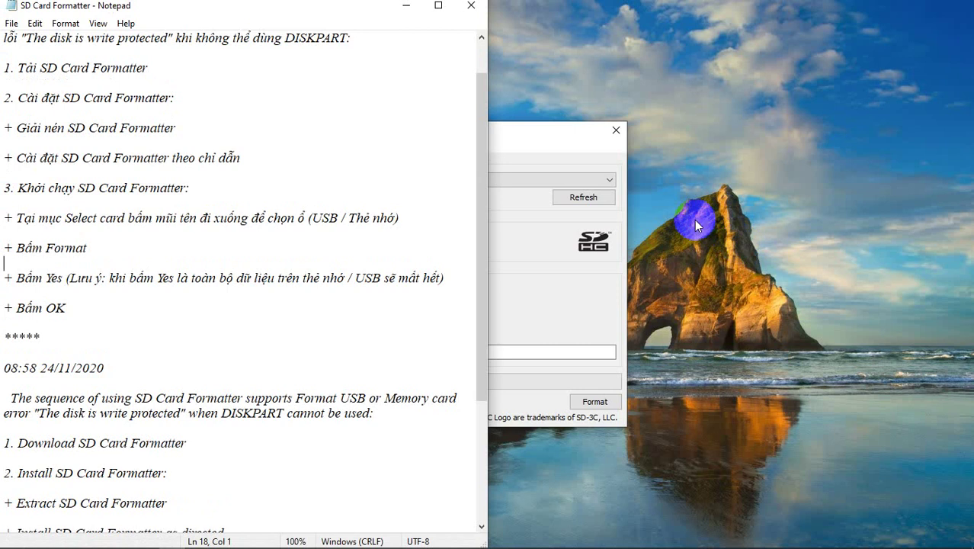
# Move the SD Card Formatter window clear of the note and select the I:\ - HP drive as the card.
pyautogui.click(572, 156)
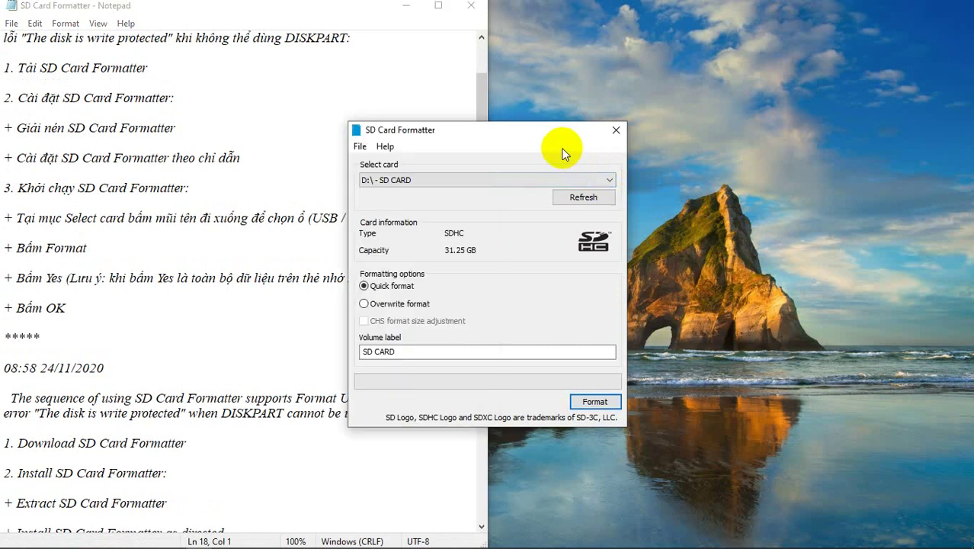
pyautogui.moveTo(513, 136); pyautogui.dragTo(687, 56)
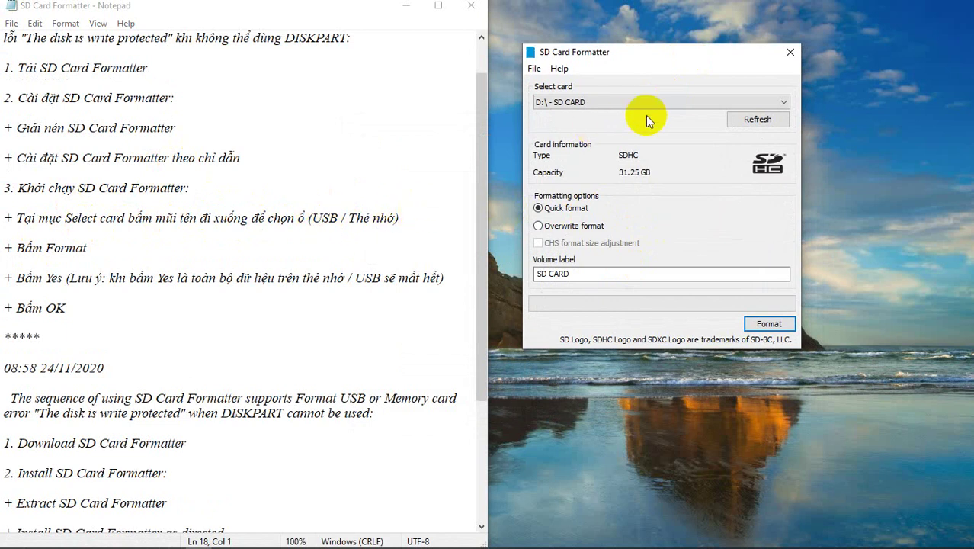
pyautogui.click(785, 103)
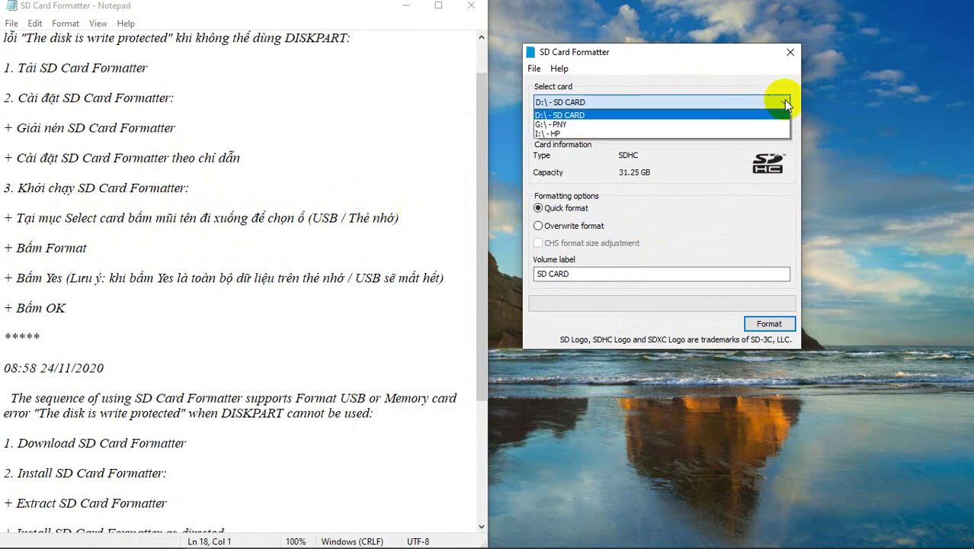
pyautogui.click(573, 134)
pyautogui.click(568, 102)
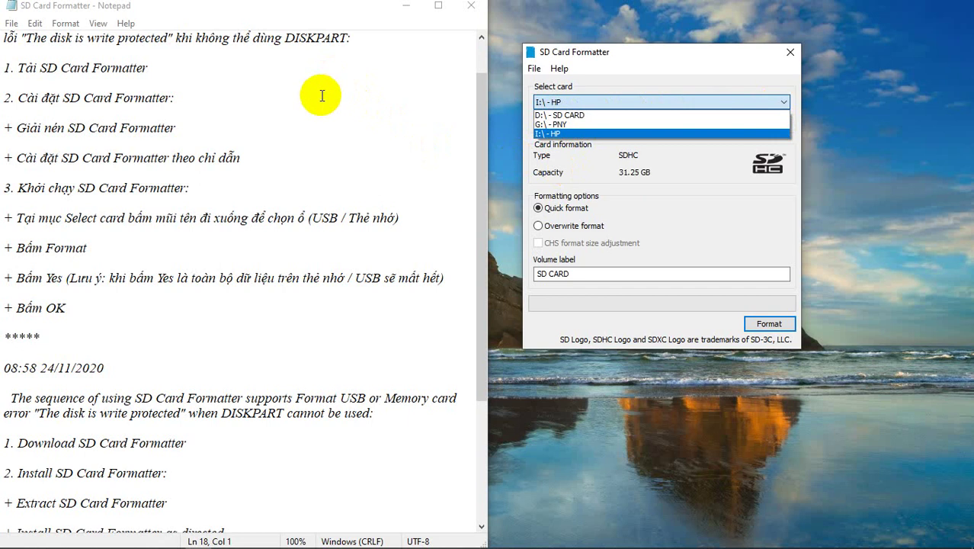
pyautogui.click(628, 135)
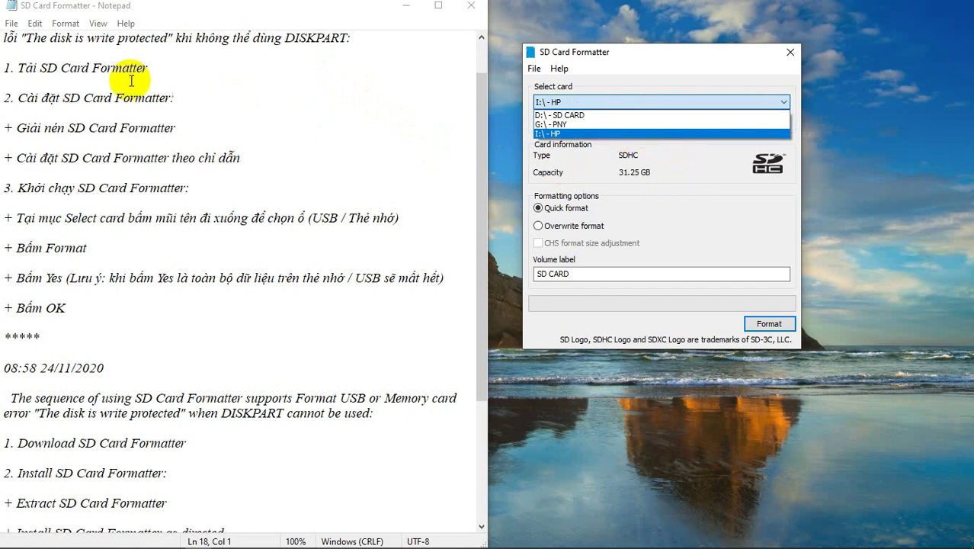
# Check the removable drives in This PC against the note's steps, and return to the note and SD Card Formatter with File Explorer minimized.
pyautogui.scroll(1, 265, 148)
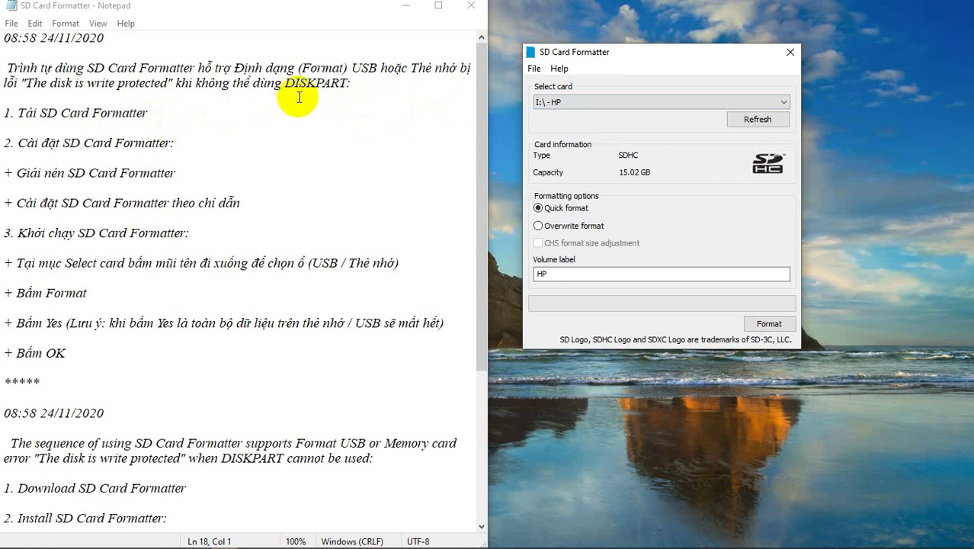
pyautogui.scroll(-1, 301, 94)
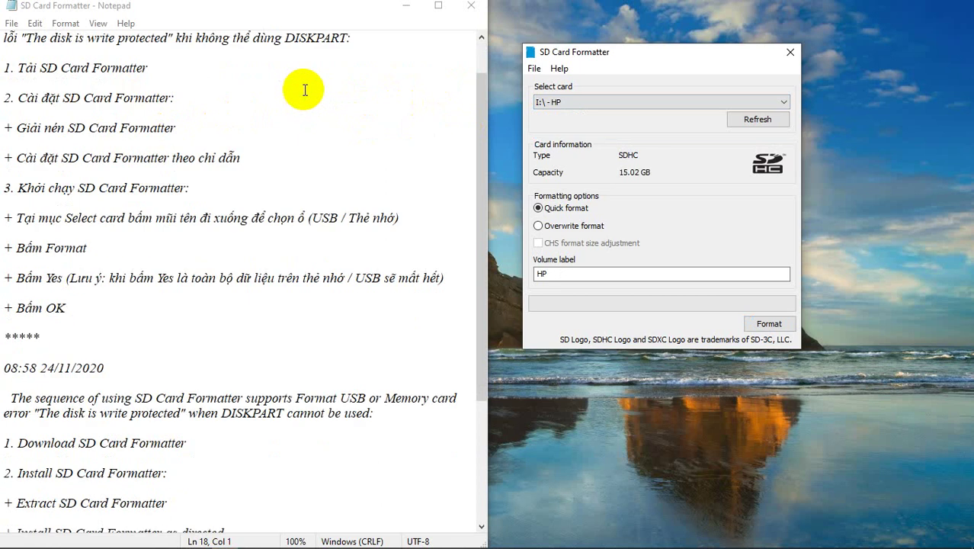
pyautogui.scroll(1, 305, 90)
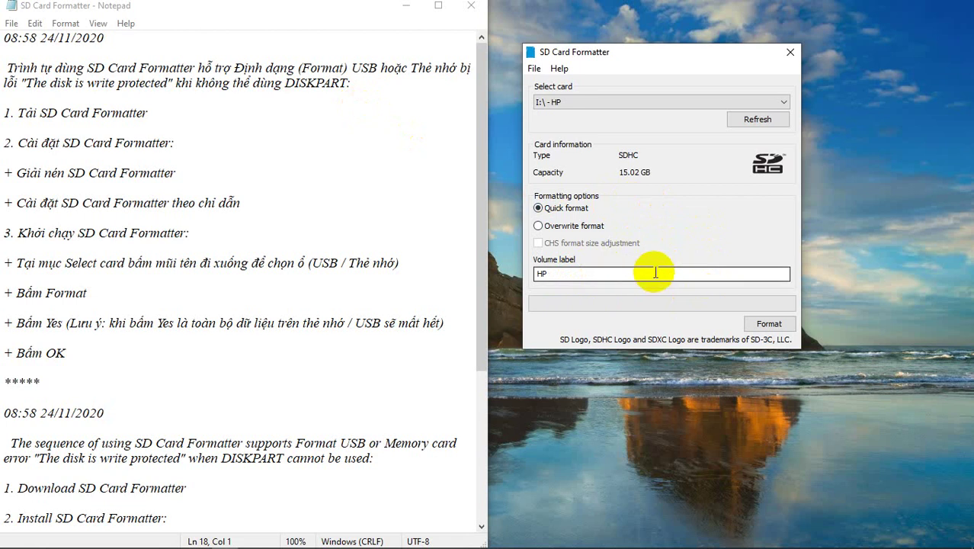
pyautogui.moveTo(420, 543)
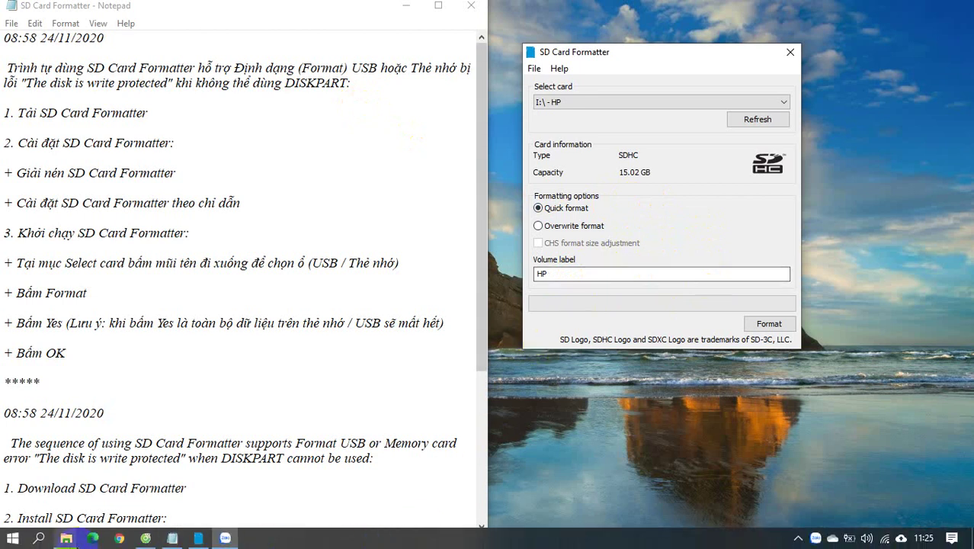
pyautogui.moveTo(66, 538)
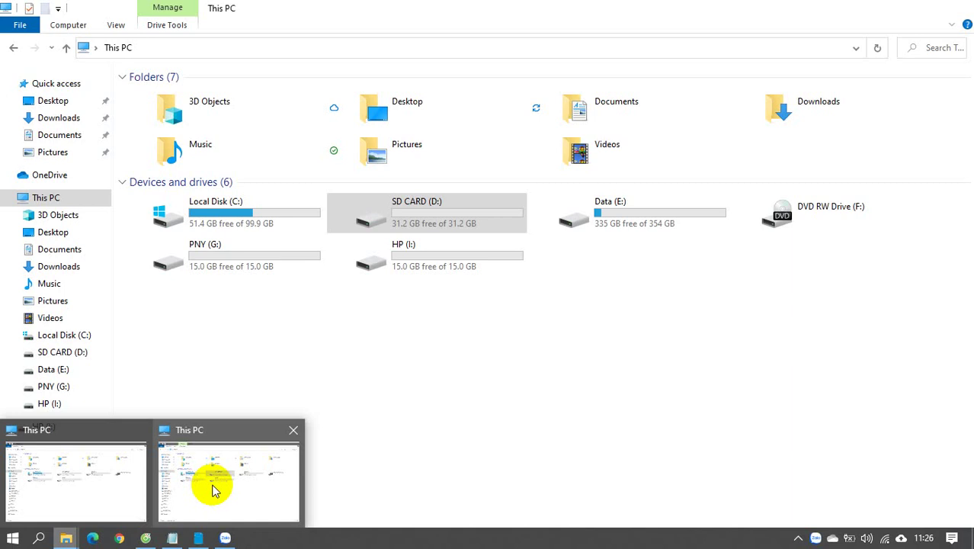
pyautogui.click(214, 490)
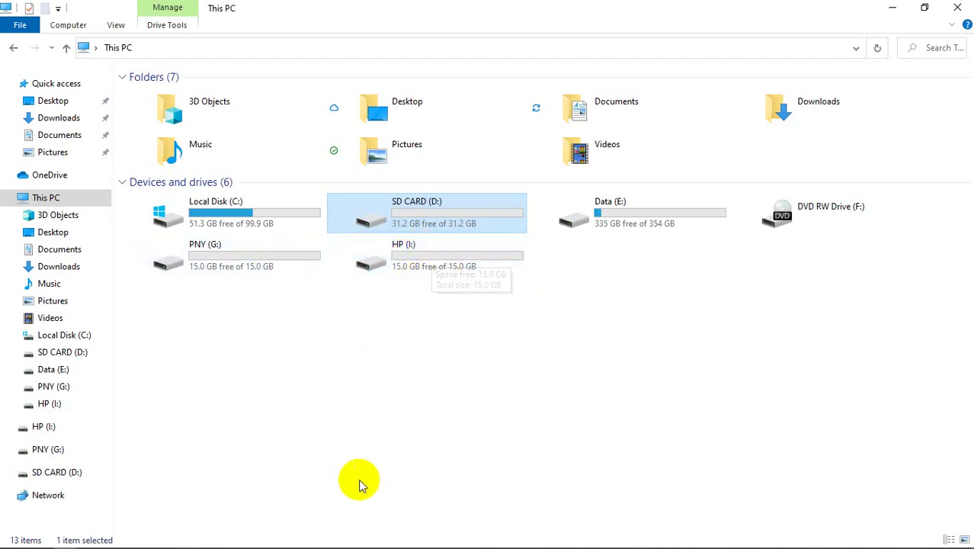
pyautogui.moveTo(326, 544)
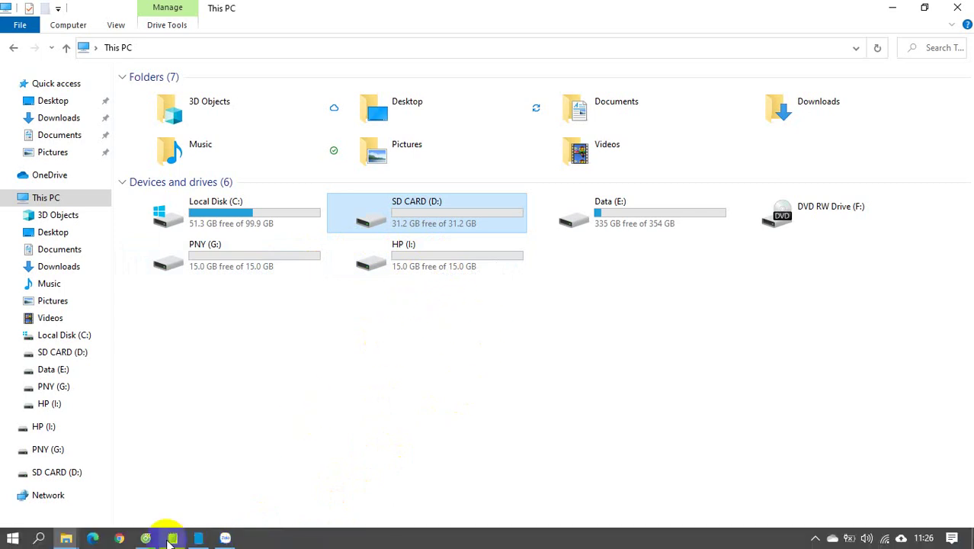
pyautogui.click(171, 539)
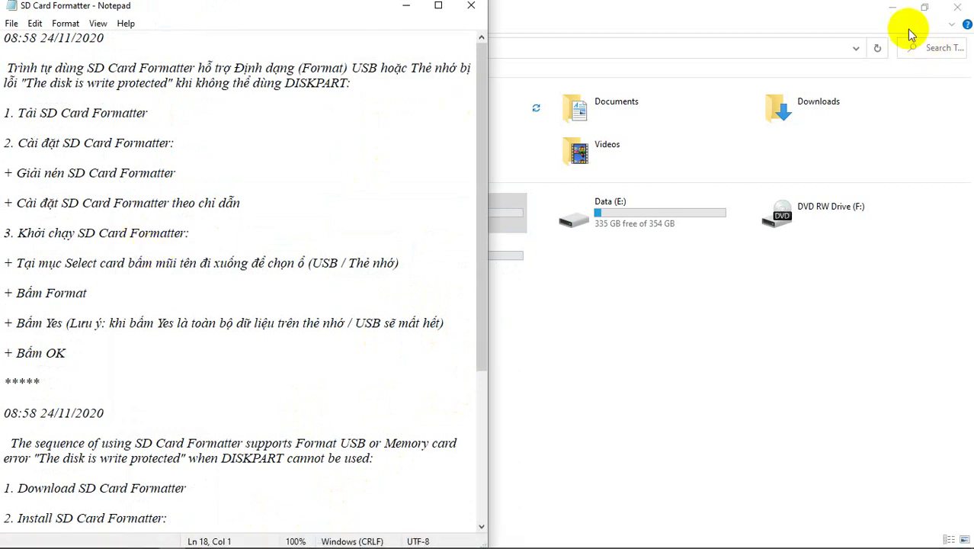
pyautogui.click(893, 7)
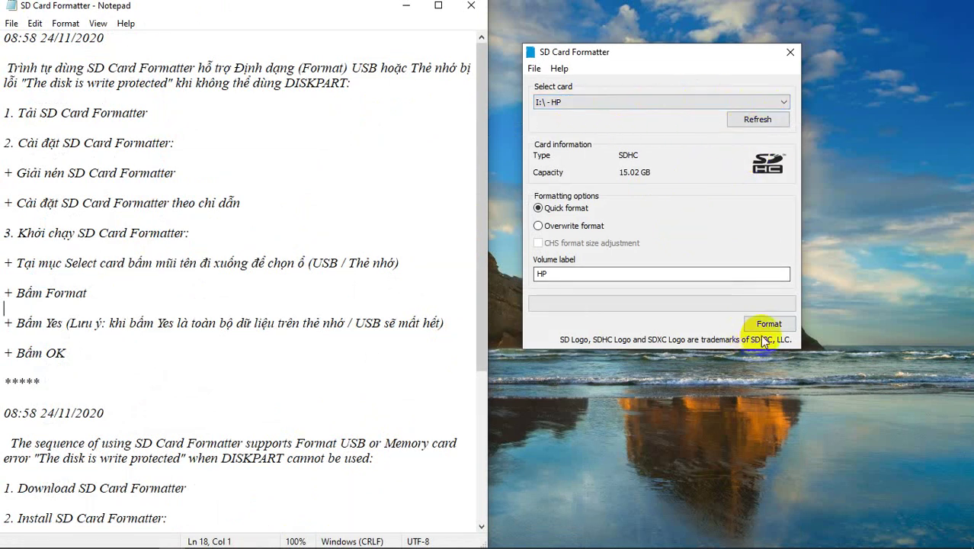
# Refresh the card list and quick-format the I:\ - HP drive with volume label HP, accepting the data erasure and dismissing the completion message.
pyautogui.click(763, 104)
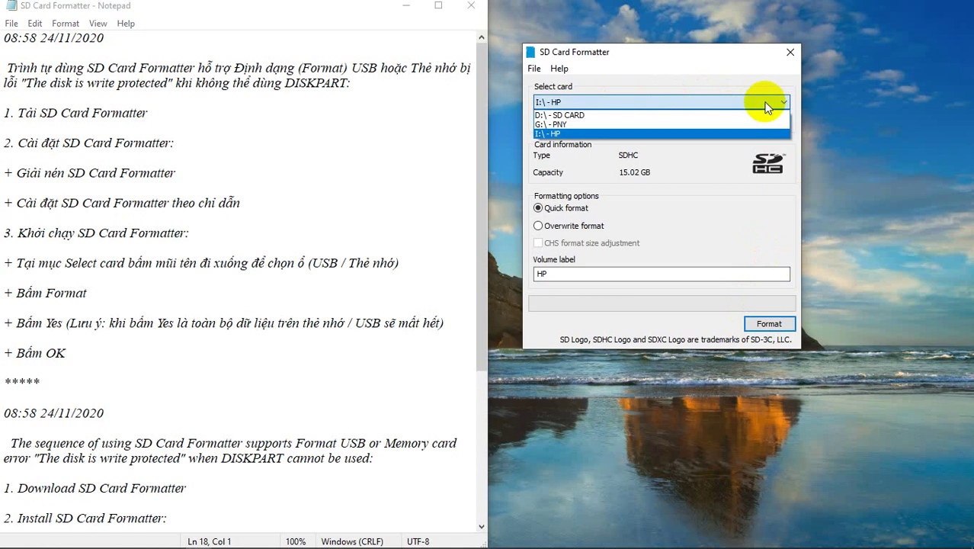
pyautogui.click(767, 107)
pyautogui.click(767, 122)
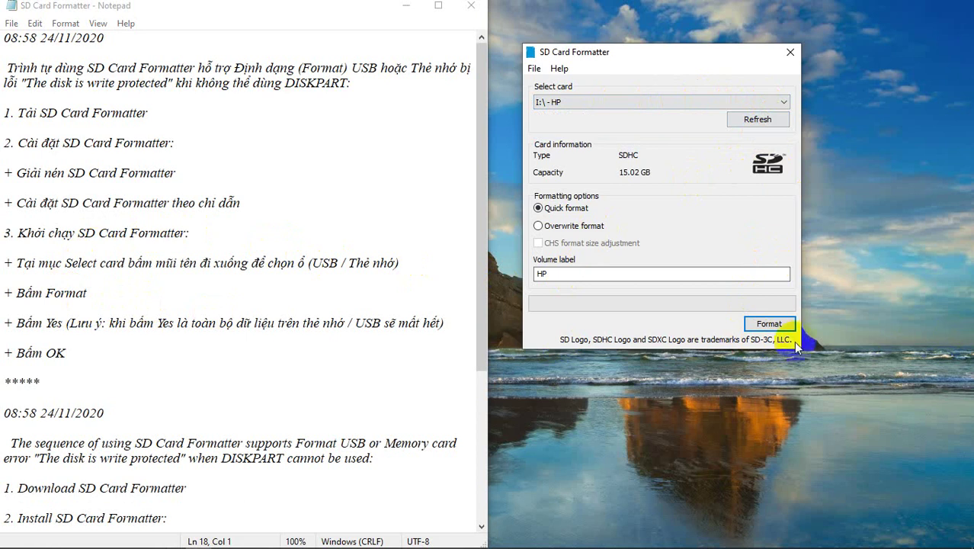
pyautogui.click(770, 324)
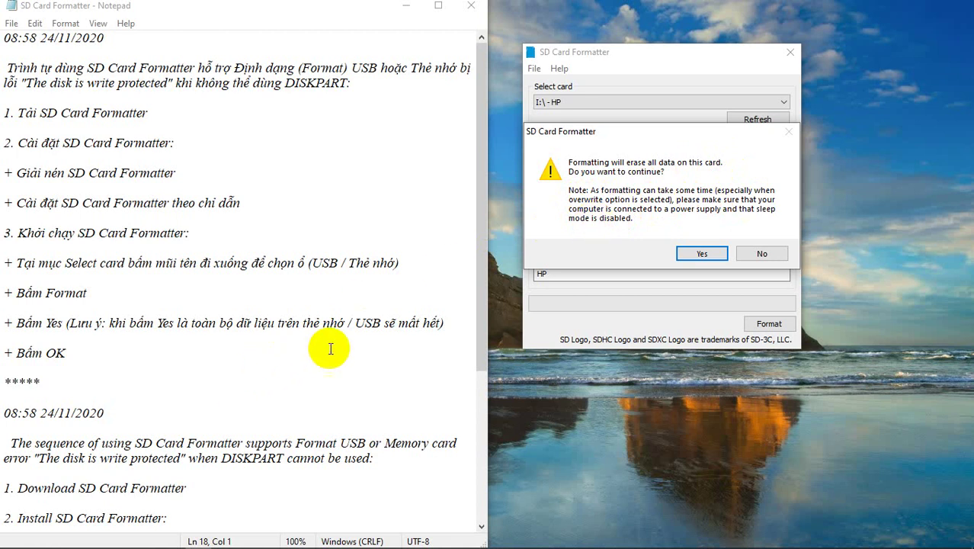
pyautogui.click(688, 254)
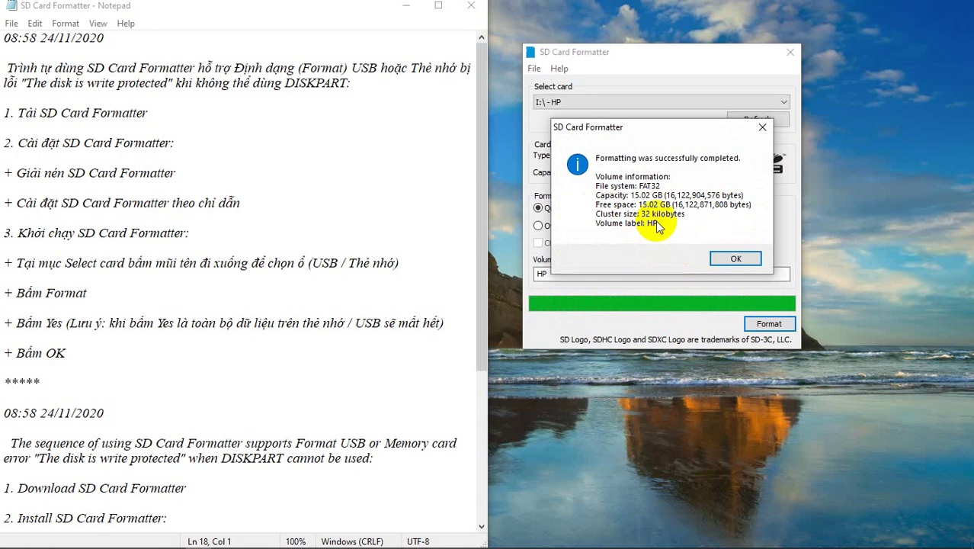
pyautogui.click(735, 259)
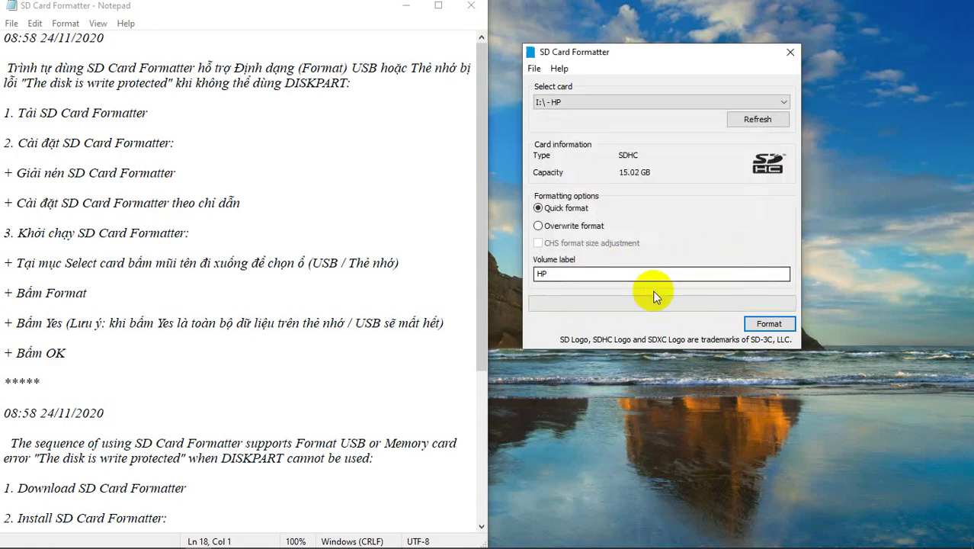
# Review the note's Vietnamese and English formatting instructions against the SD Card Formatter options and volume label.
pyautogui.click(542, 273)
pyautogui.scroll(-1, 407, 245)
pyautogui.scroll(-2, 407, 245)
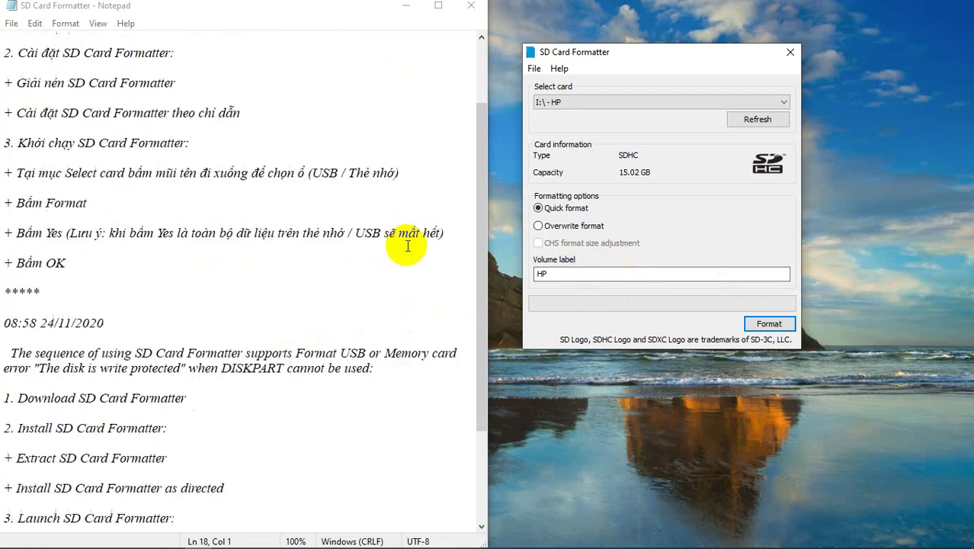
pyautogui.scroll(3, 408, 245)
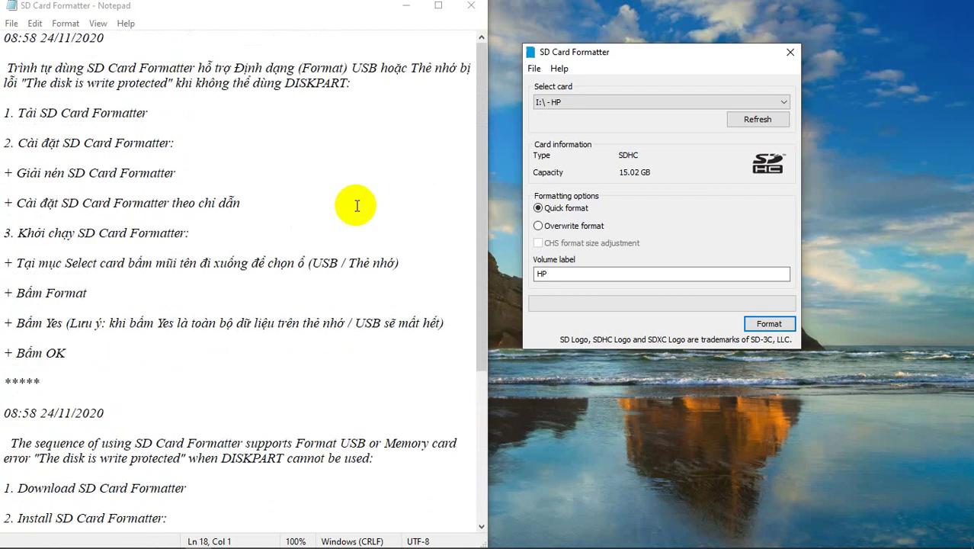
pyautogui.scroll(-5, 311, 209)
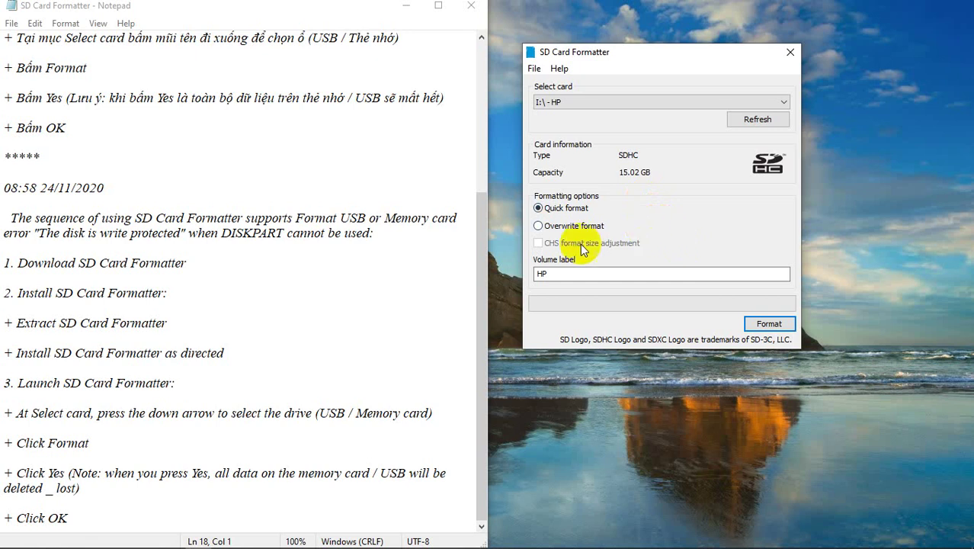
pyautogui.scroll(5, 408, 270)
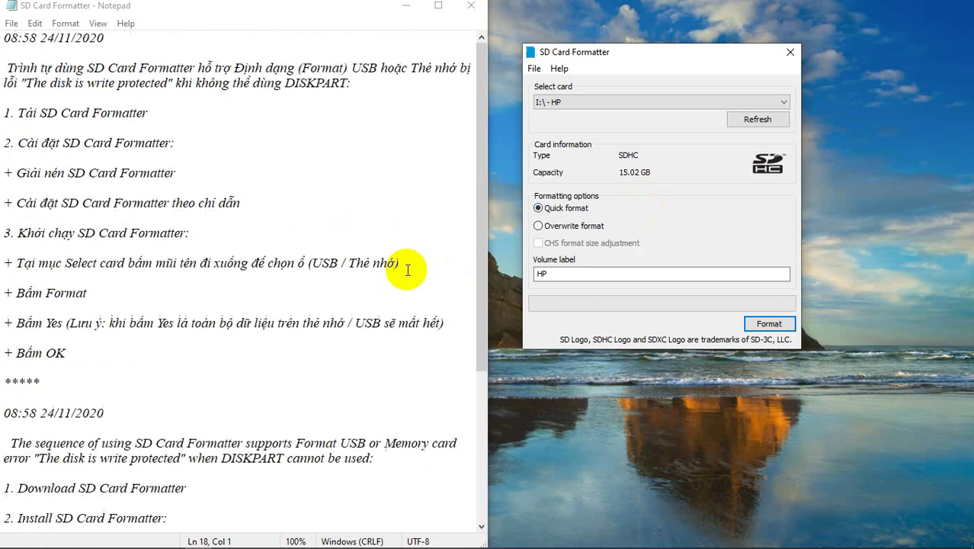
pyautogui.scroll(-5, 407, 269)
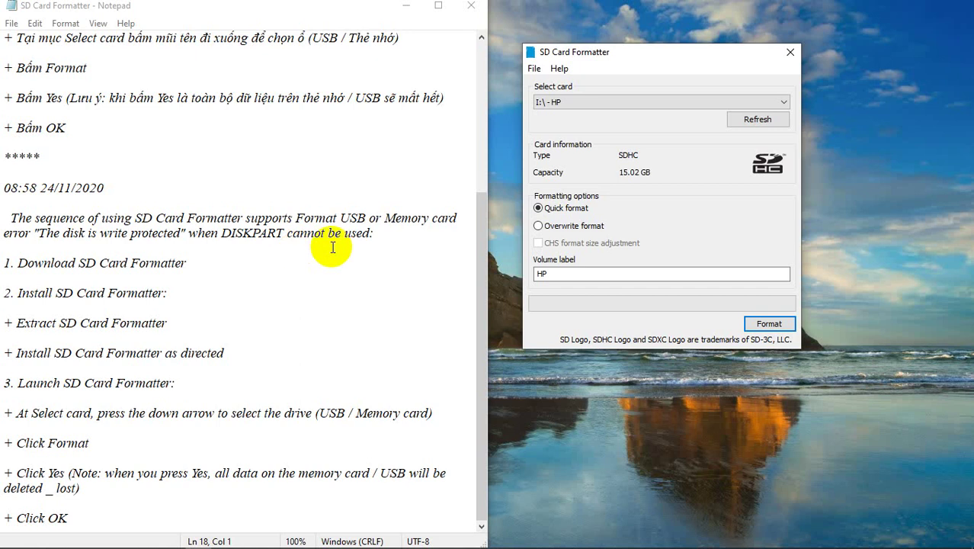
pyautogui.scroll(6, 305, 250)
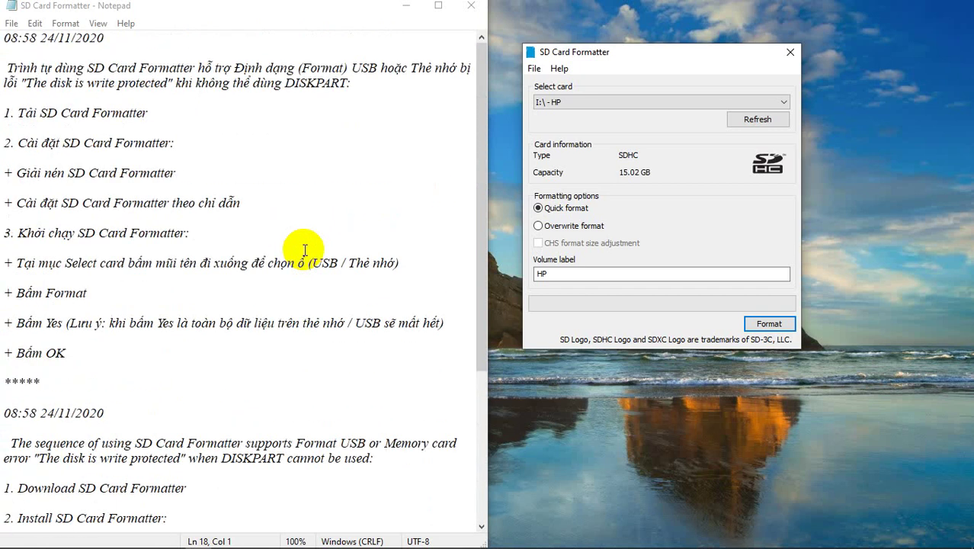
pyautogui.scroll(-6, 305, 250)
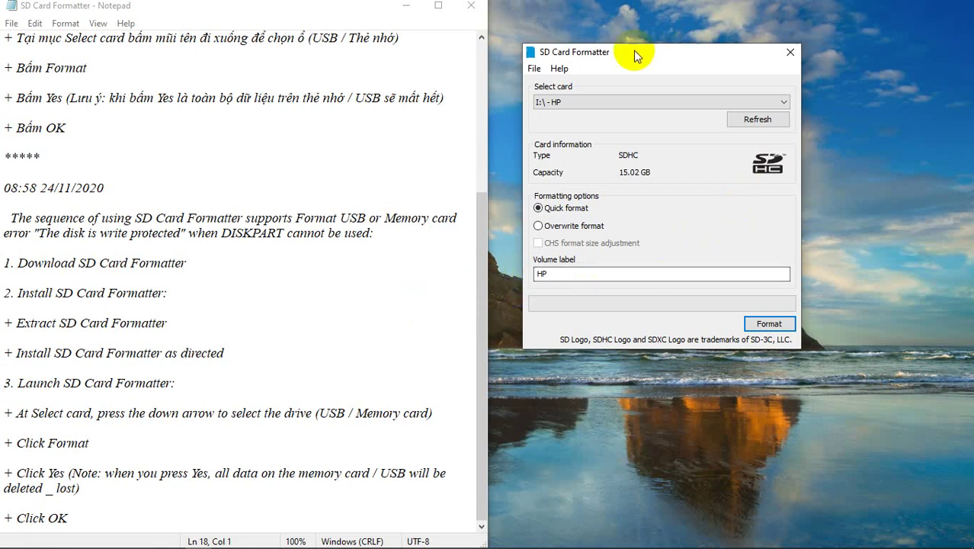
# Close the SD Card Formatter note and the SD Card Formatter program.
pyautogui.click(464, 9)
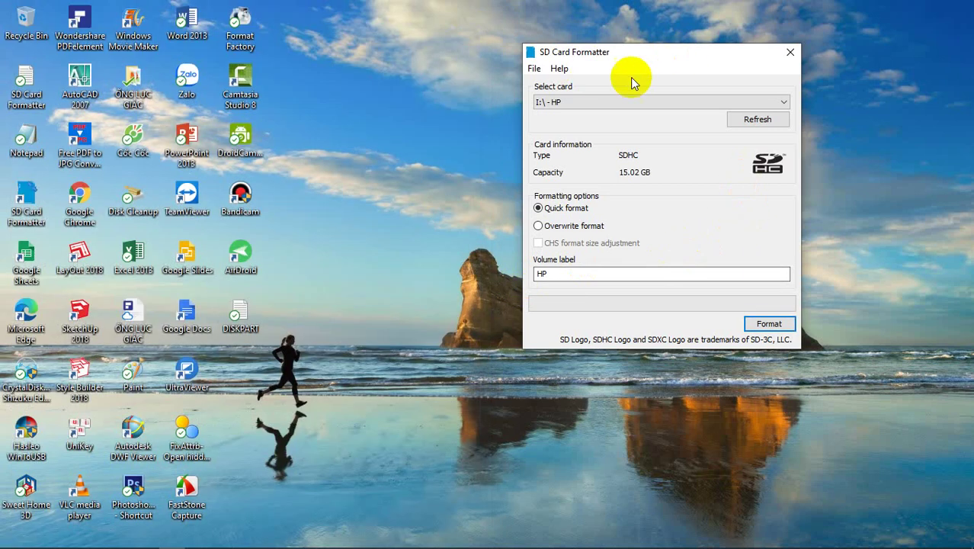
pyautogui.click(793, 54)
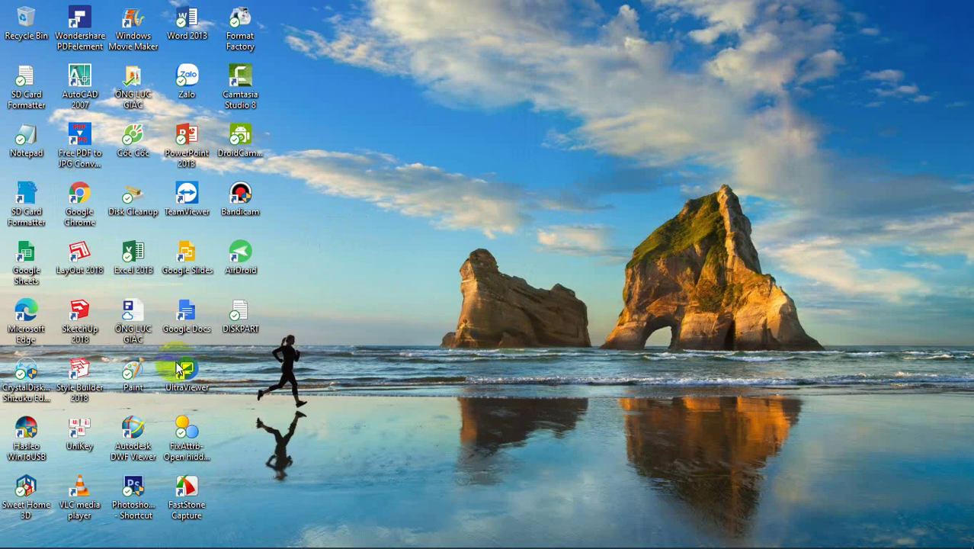
# Switch to the Cốc Cốc browser, dismiss the published-video dialog and close the Blogger and YouTube Studio pages.
pyautogui.moveTo(436, 543)
pyautogui.click(148, 539)
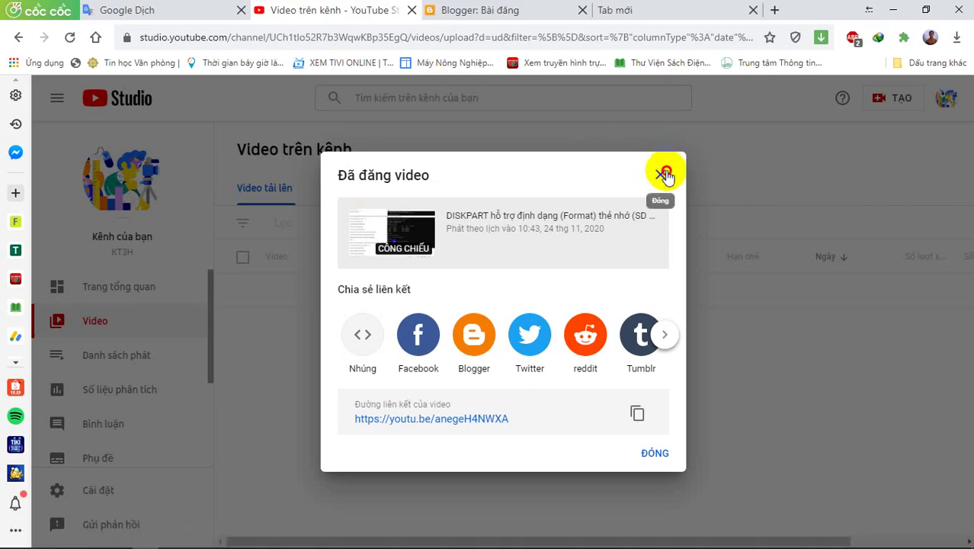
pyautogui.click(660, 174)
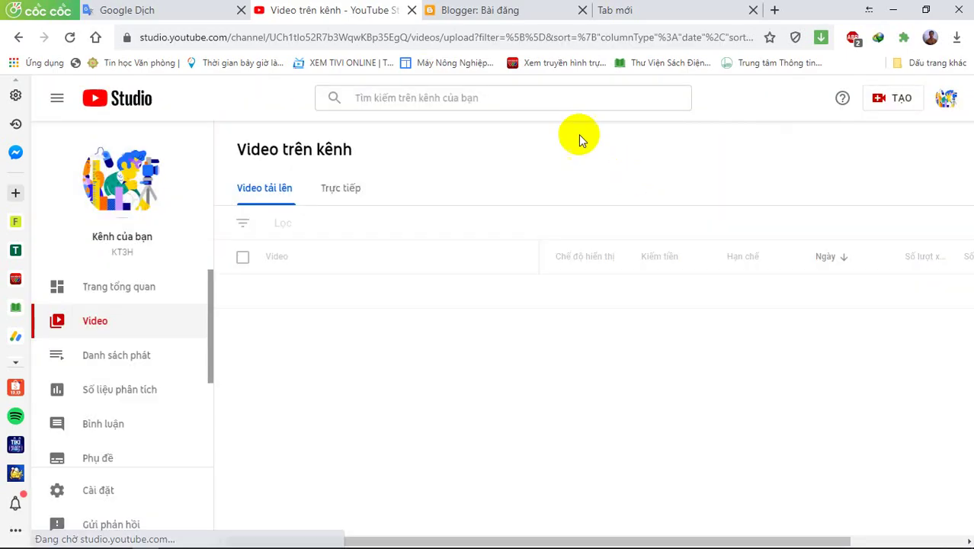
pyautogui.click(583, 10)
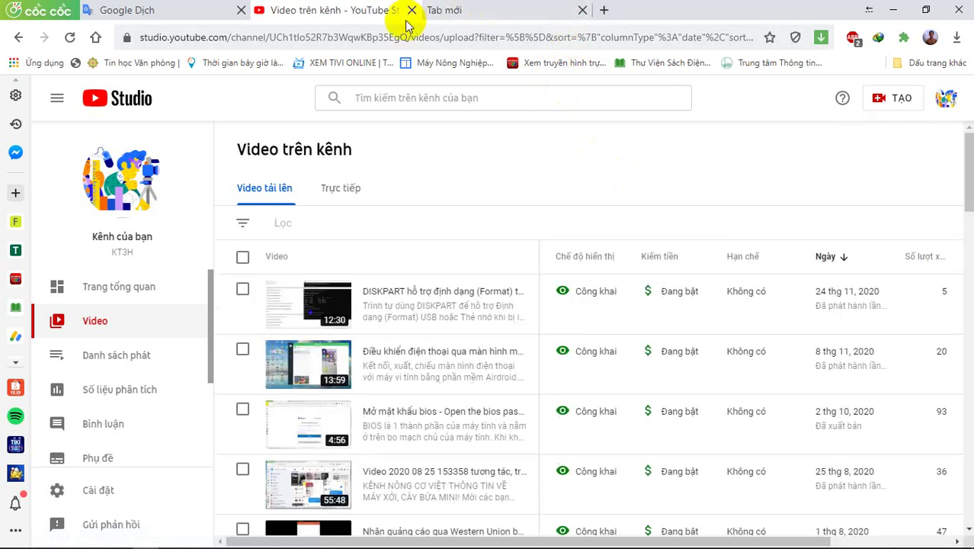
pyautogui.click(412, 10)
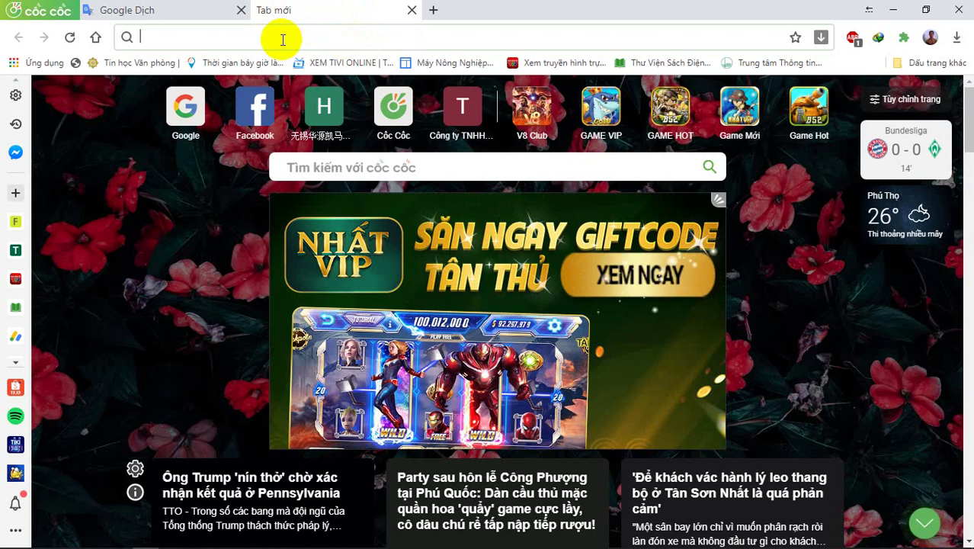
# Search the web for "sd card formatter" from the new tab page.
pyautogui.write('sd')
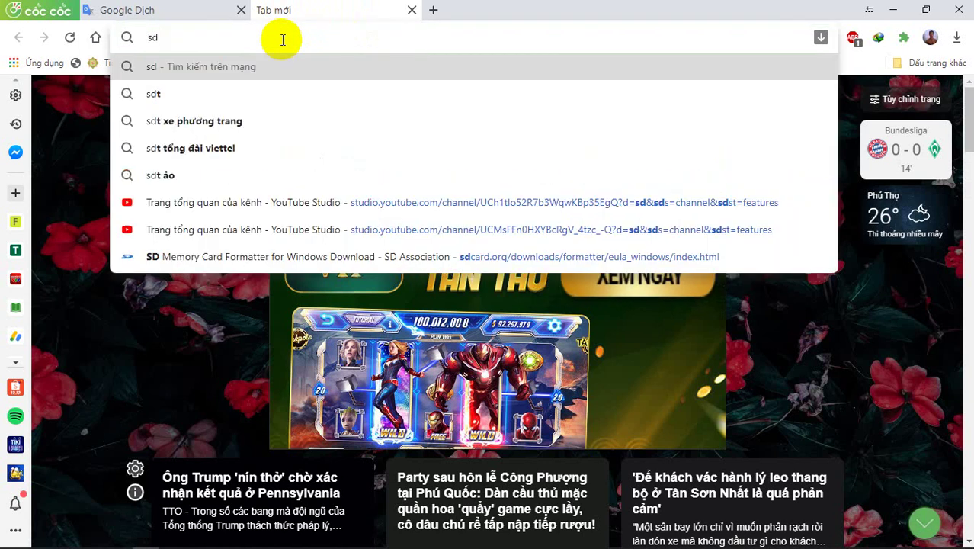
pyautogui.write(' ca')
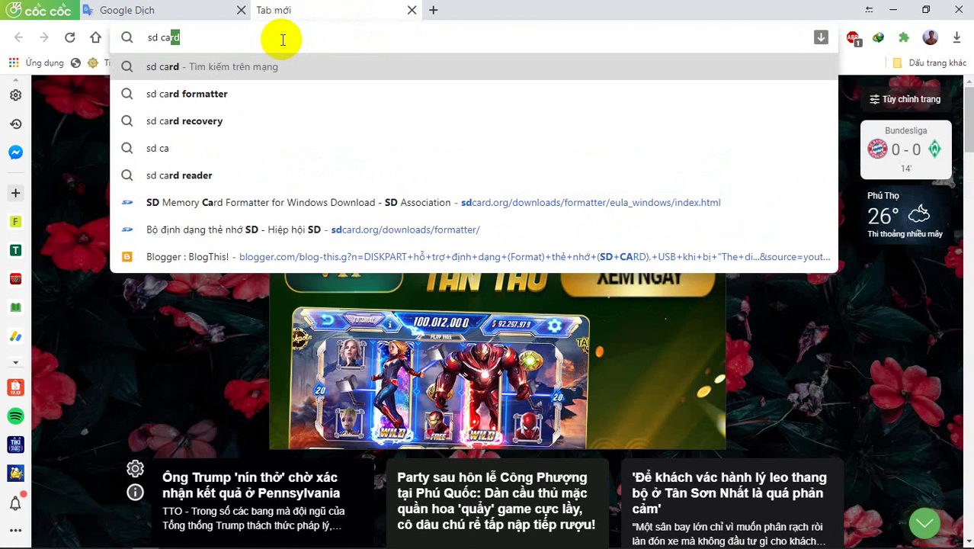
pyautogui.press('Down')
pyautogui.press('Return')
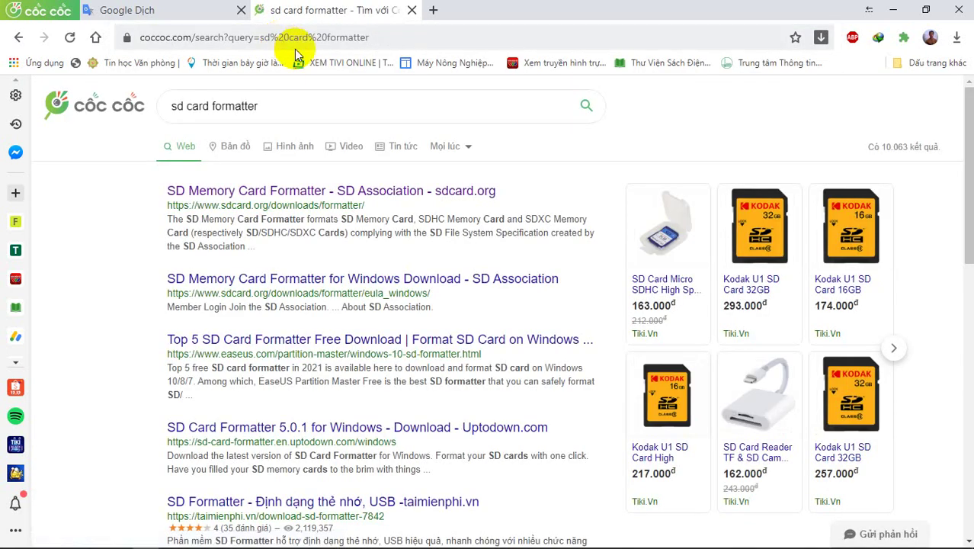
# Open the SD Association's SD Memory Card Formatter search result and go to the site's Downloads page.
pyautogui.click(273, 192)
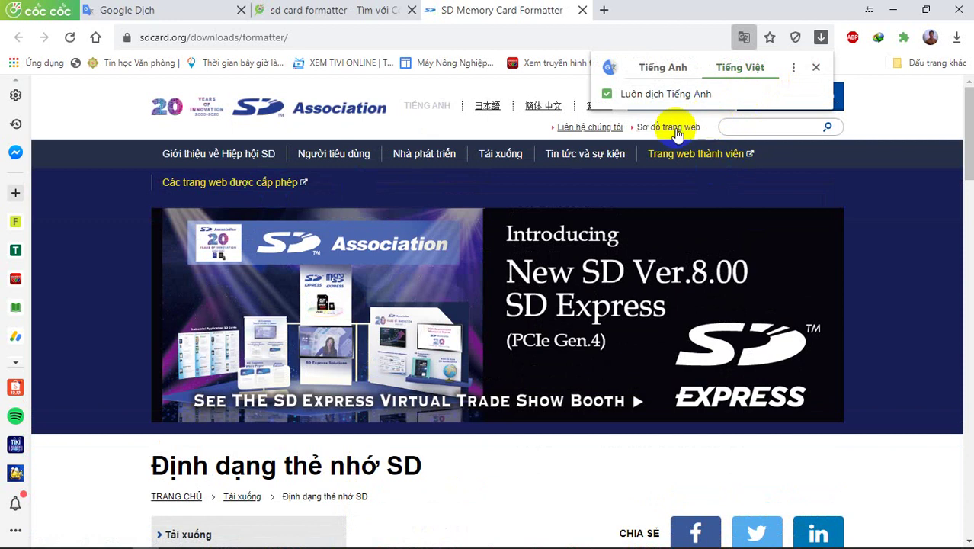
pyautogui.scroll(-1, 413, 221)
pyautogui.scroll(-3, 413, 224)
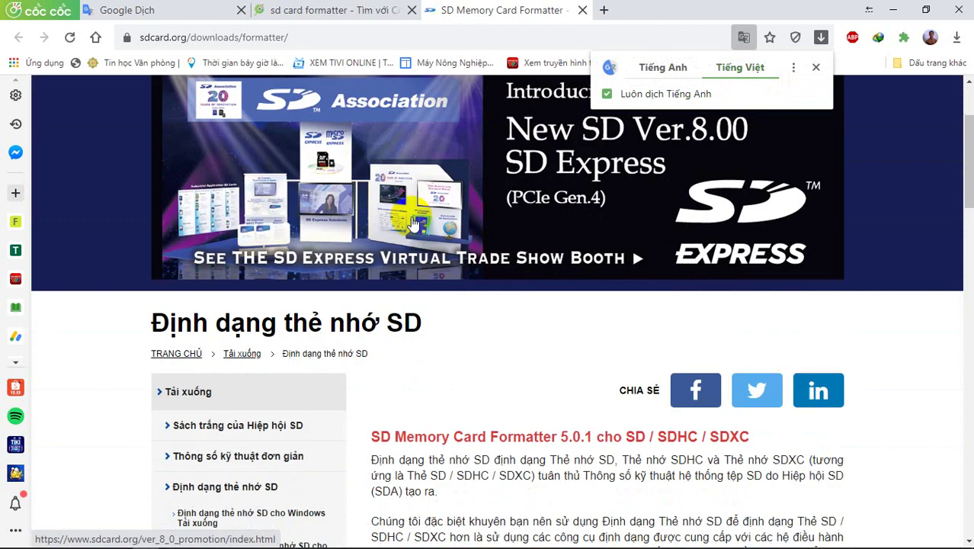
pyautogui.scroll(-1, 447, 261)
pyautogui.scroll(3, 446, 260)
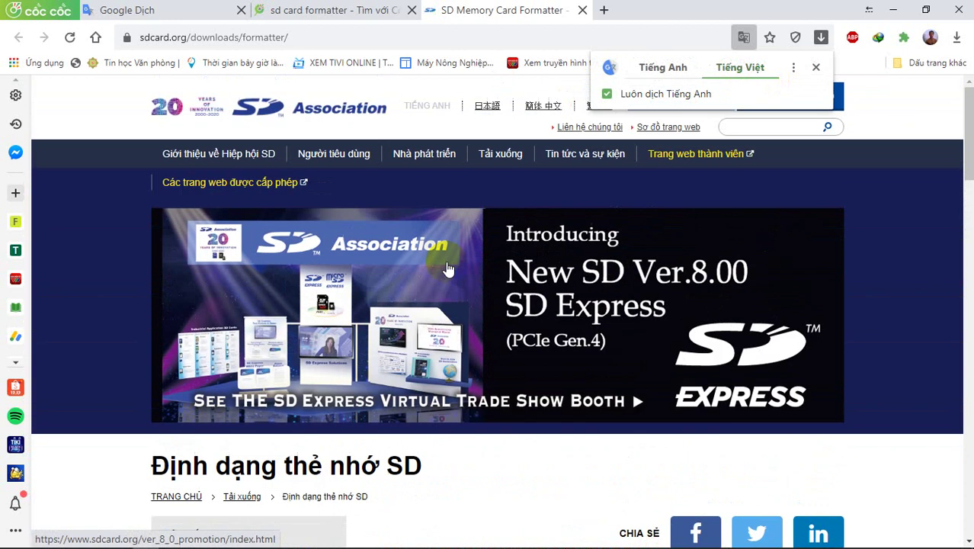
pyautogui.click(523, 161)
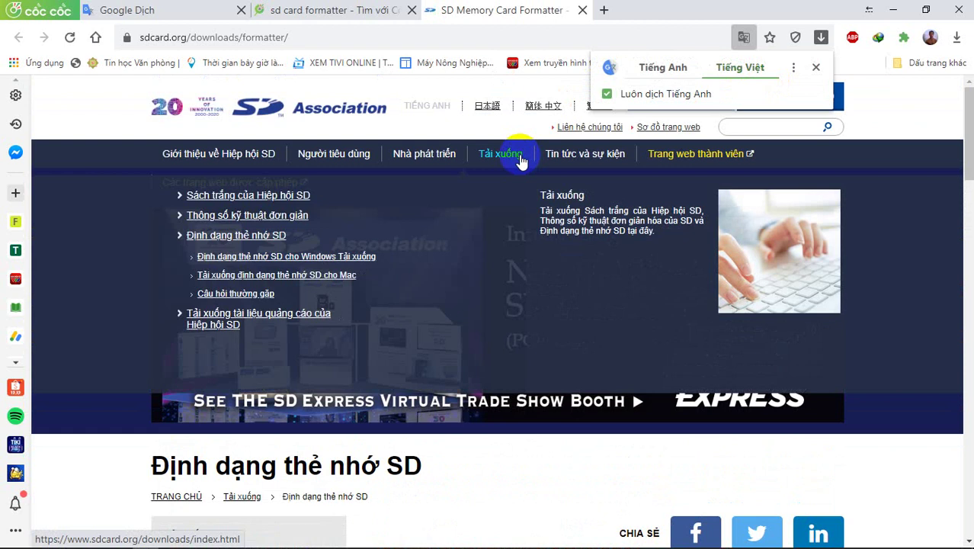
pyautogui.scroll(-3, 495, 247)
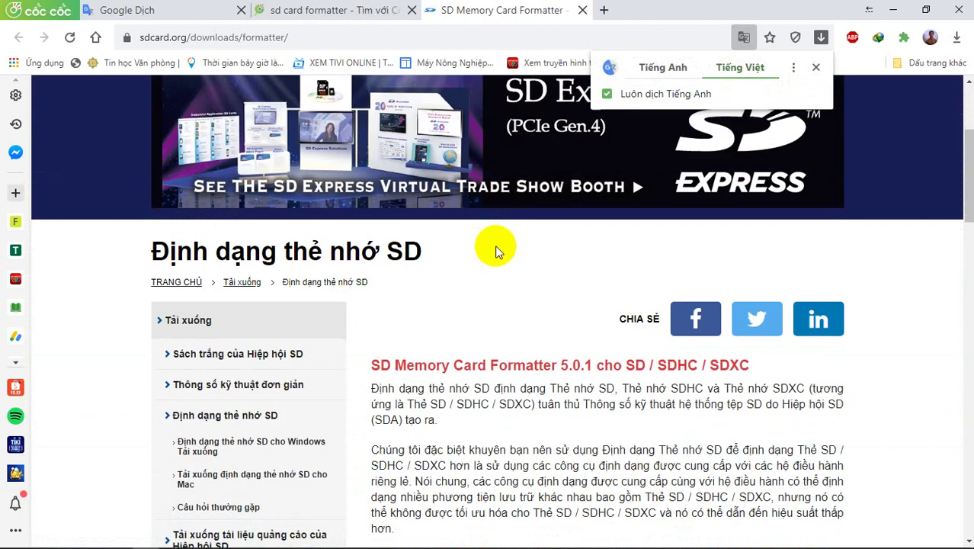
pyautogui.scroll(-1, 251, 282)
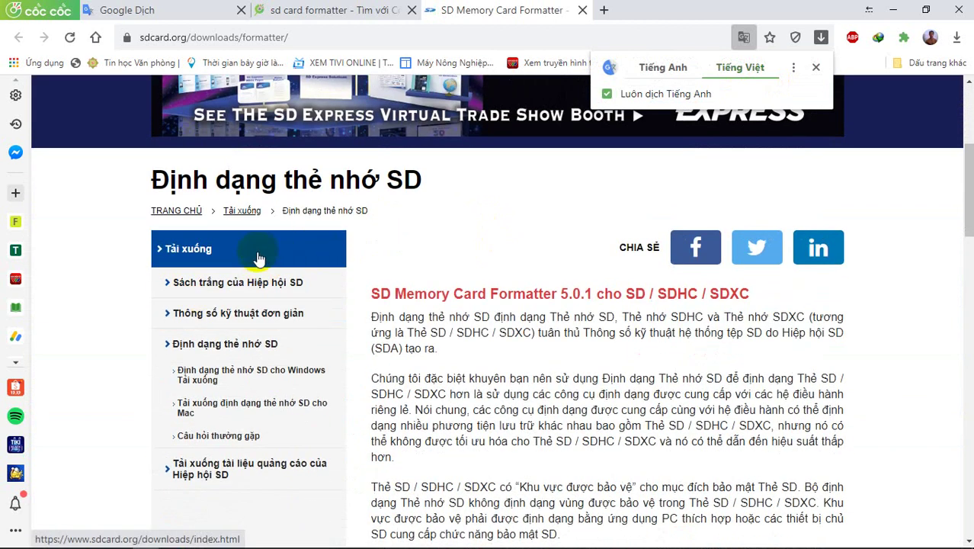
pyautogui.click(257, 259)
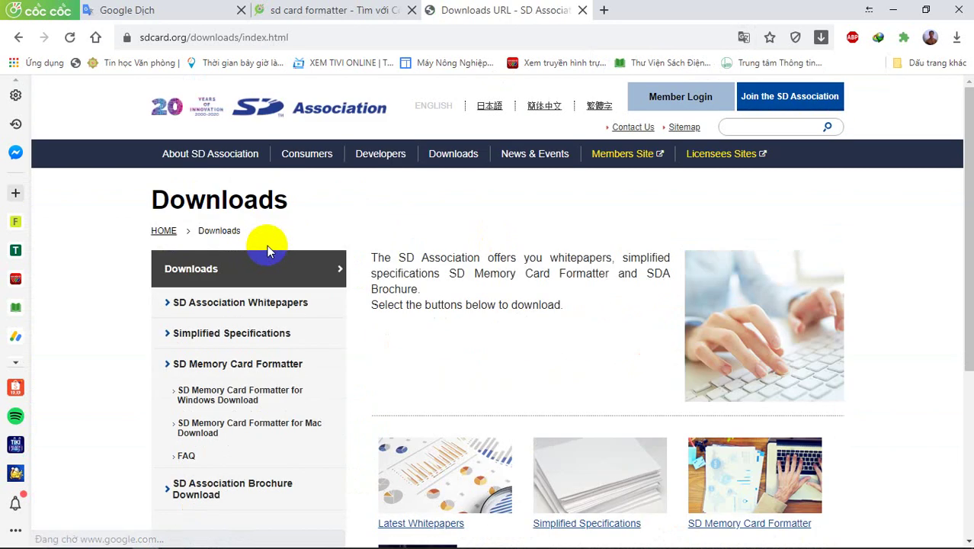
# Open the SD Memory Card Formatter page from the Downloads page and choose the Windows version.
pyautogui.scroll(-4, 393, 254)
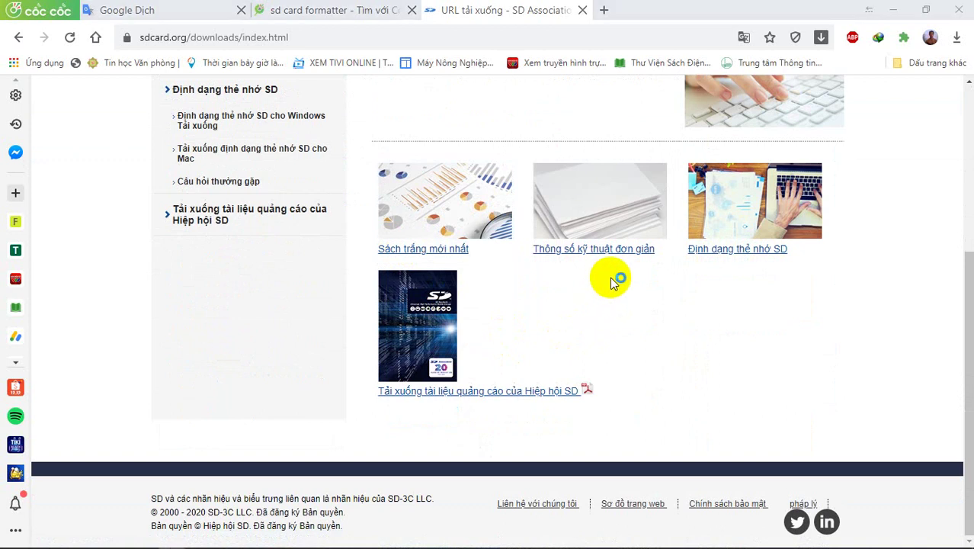
pyautogui.click(731, 257)
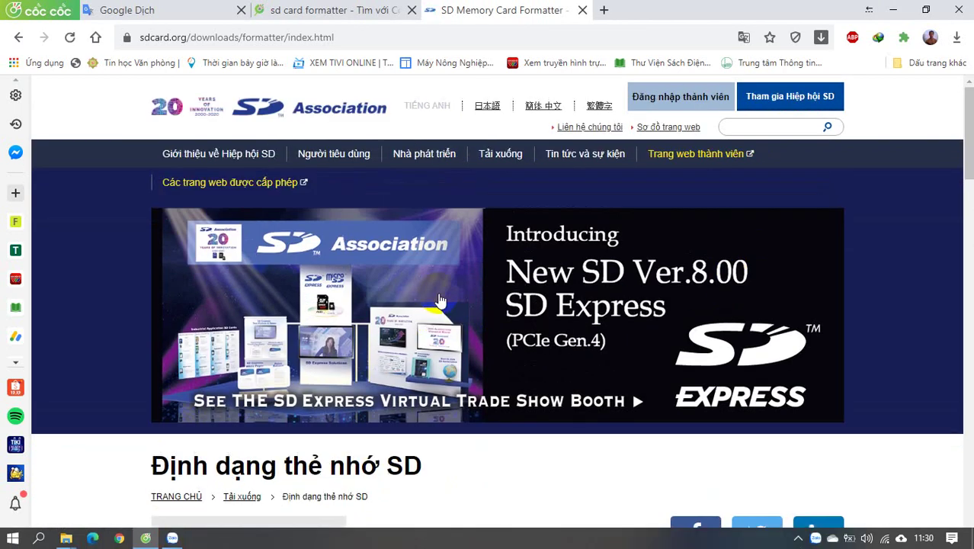
pyautogui.scroll(-5, 440, 299)
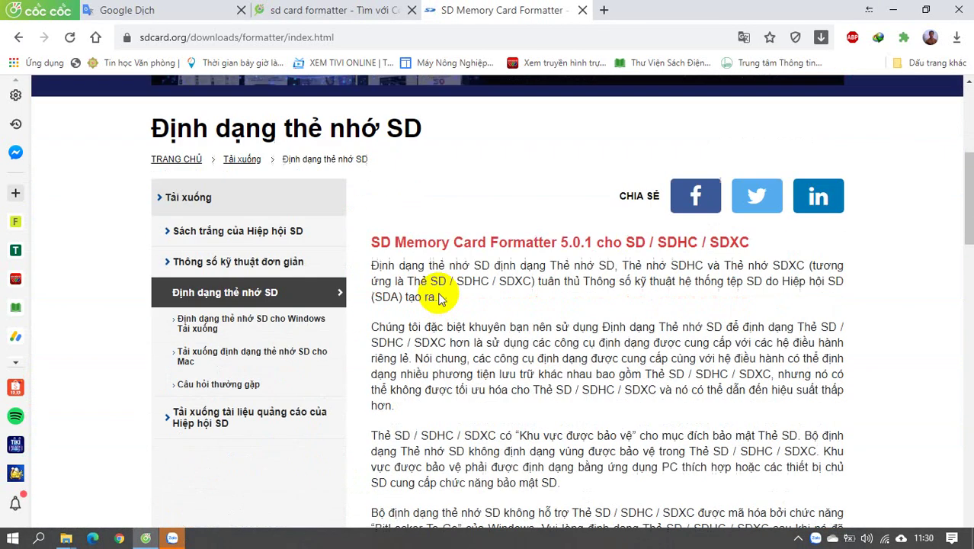
pyautogui.scroll(-5, 440, 299)
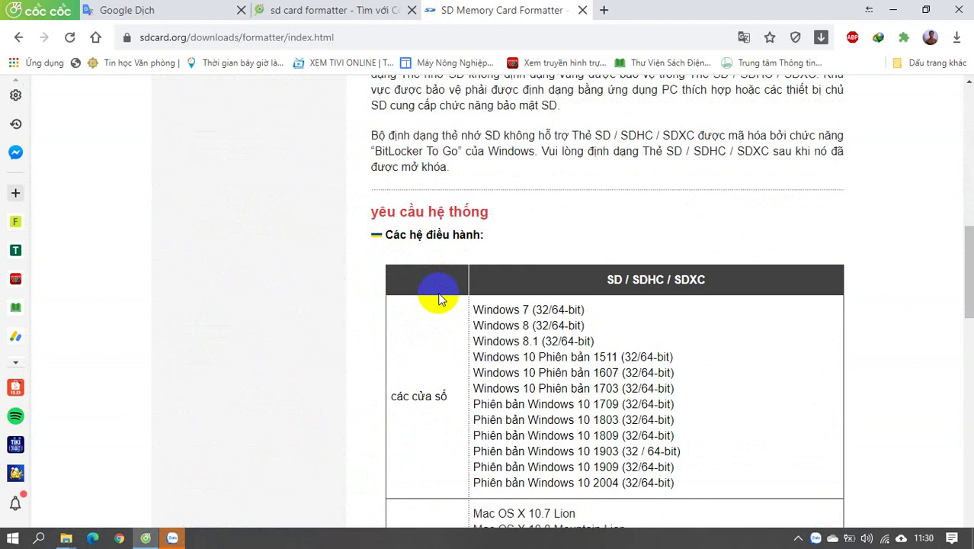
pyautogui.scroll(-4, 440, 299)
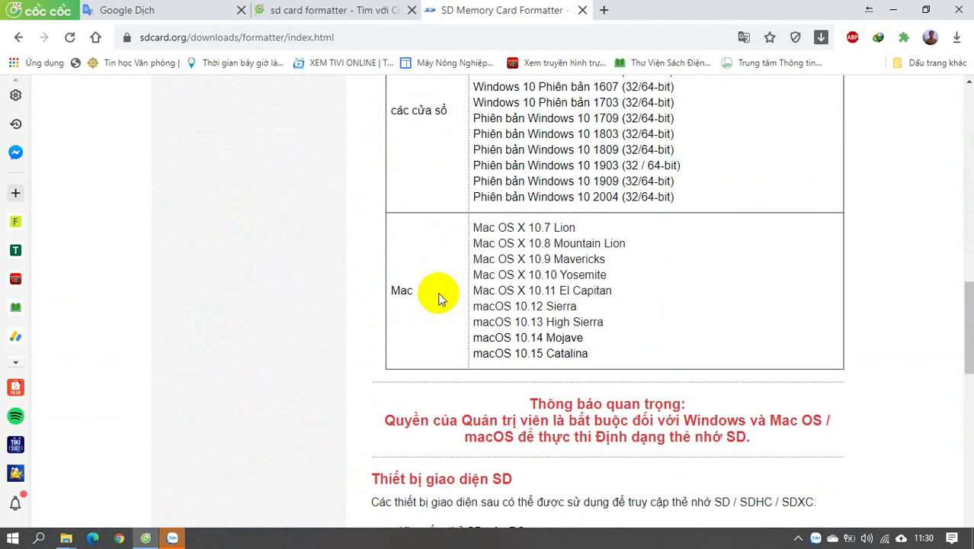
pyautogui.scroll(-3, 438, 297)
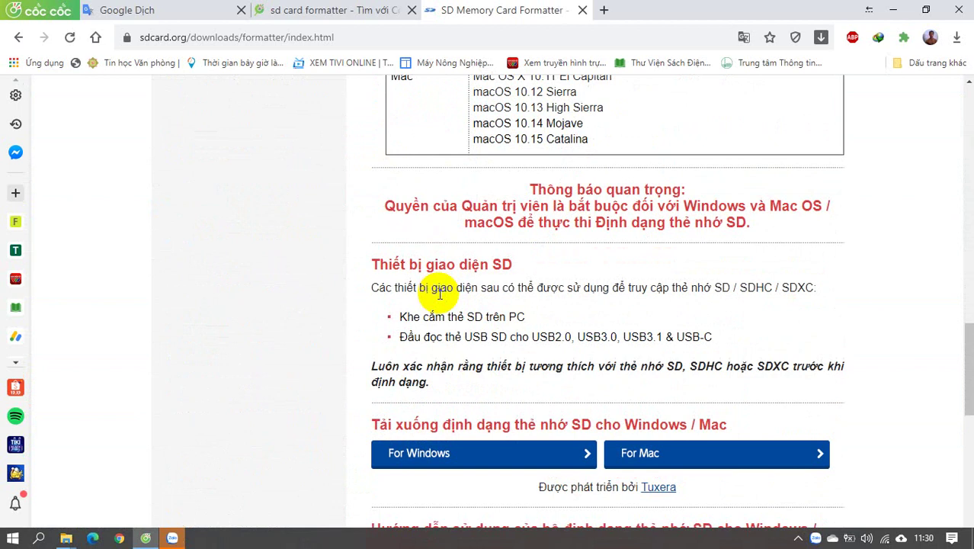
pyautogui.click(469, 456)
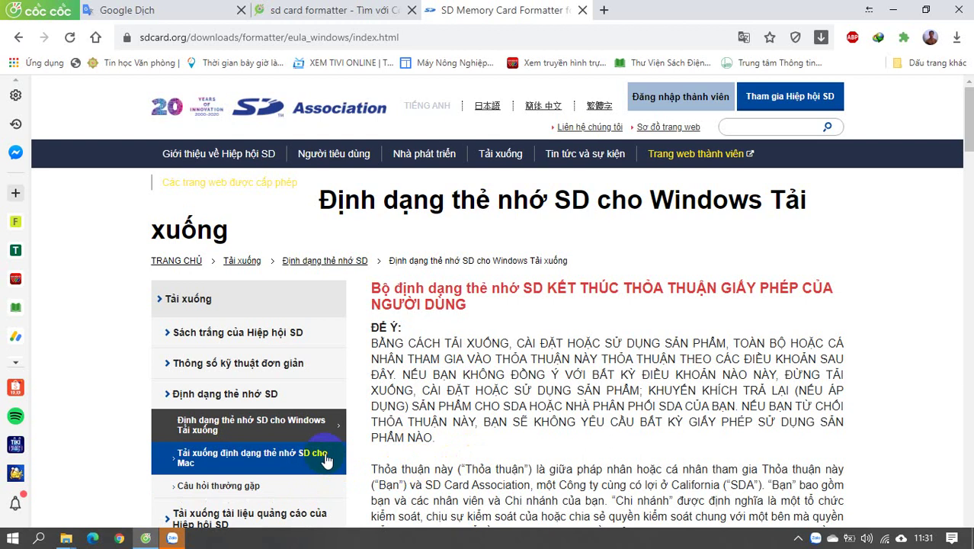
# Accept the license agreement to start downloading SDCardFormatterv5_WinEN.zip, and cancel the duplicate download prompt.
pyautogui.scroll(-3, 325, 458)
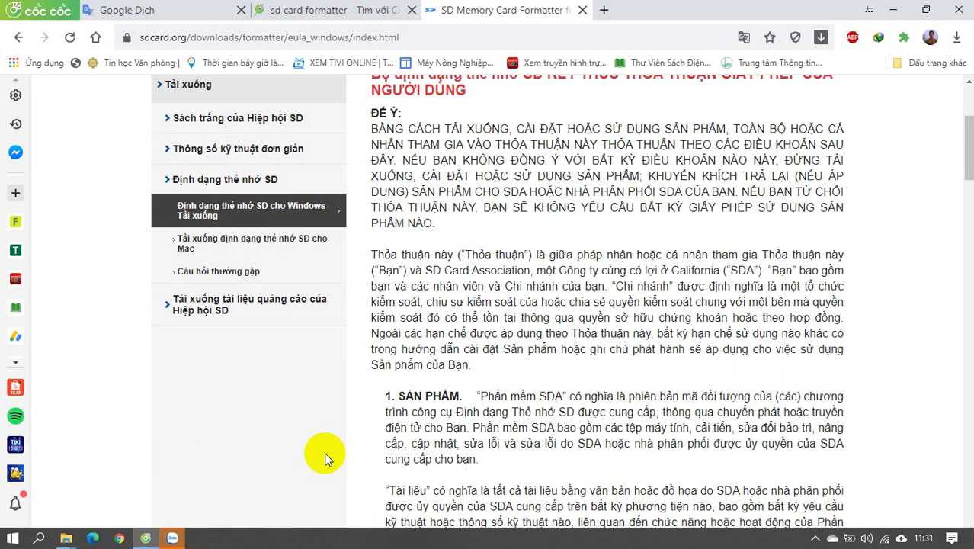
pyautogui.scroll(-5, 339, 444)
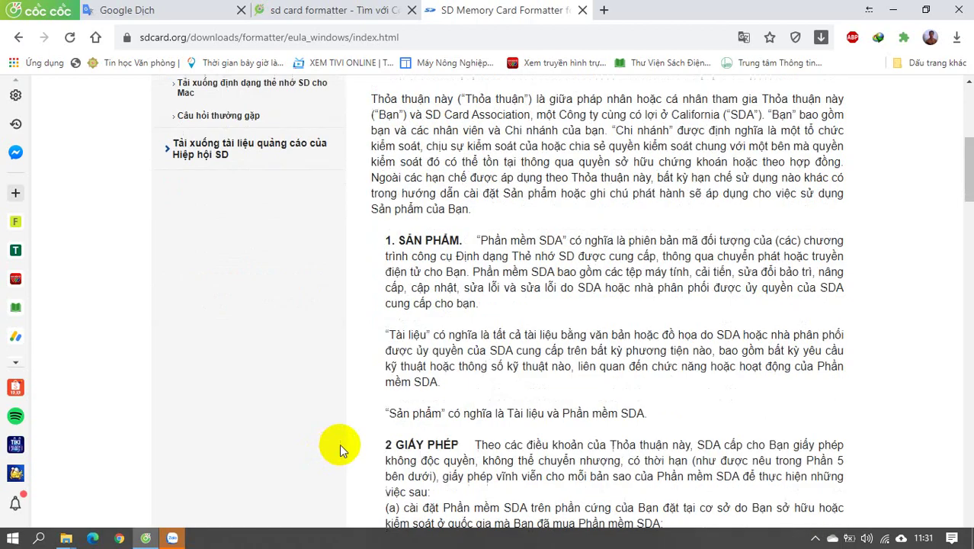
pyautogui.scroll(-15, 340, 441)
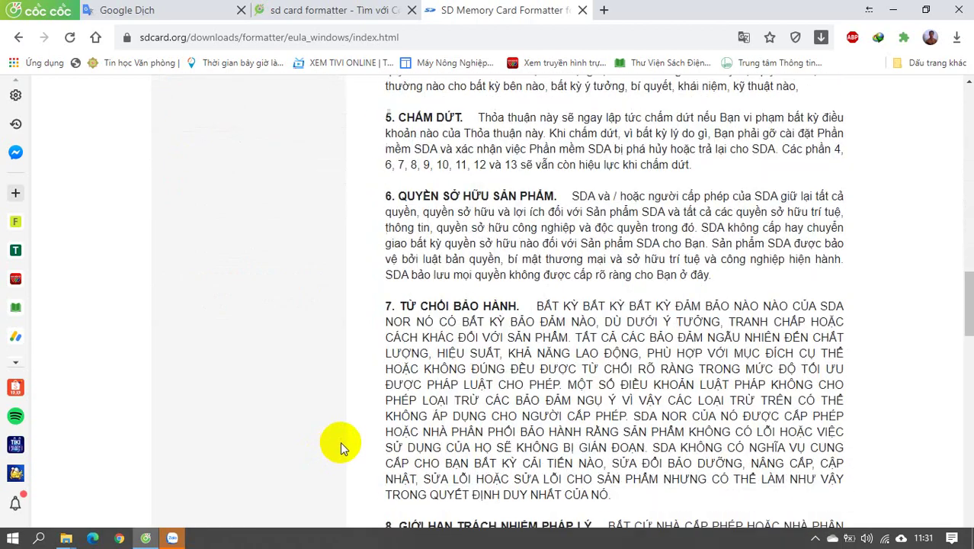
pyautogui.scroll(-20, 340, 441)
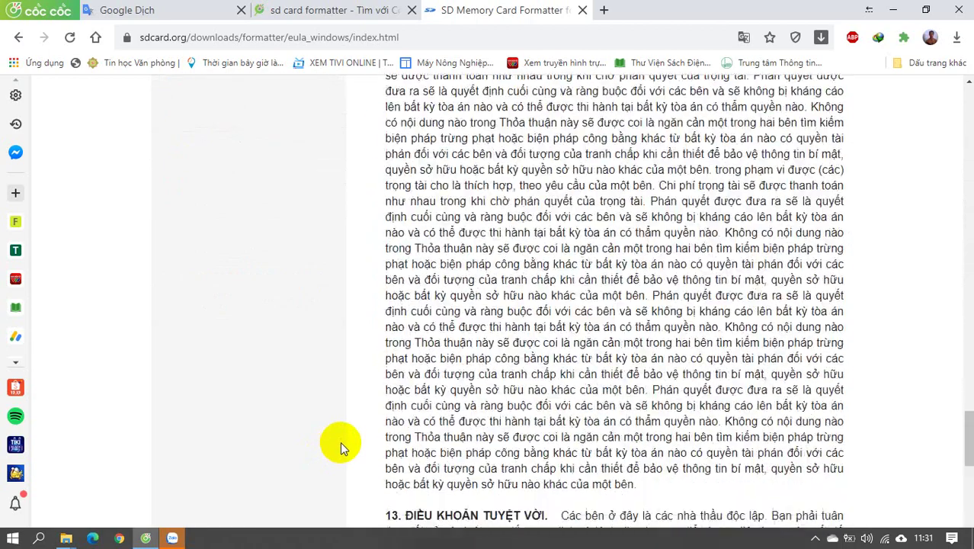
pyautogui.scroll(-1, 340, 441)
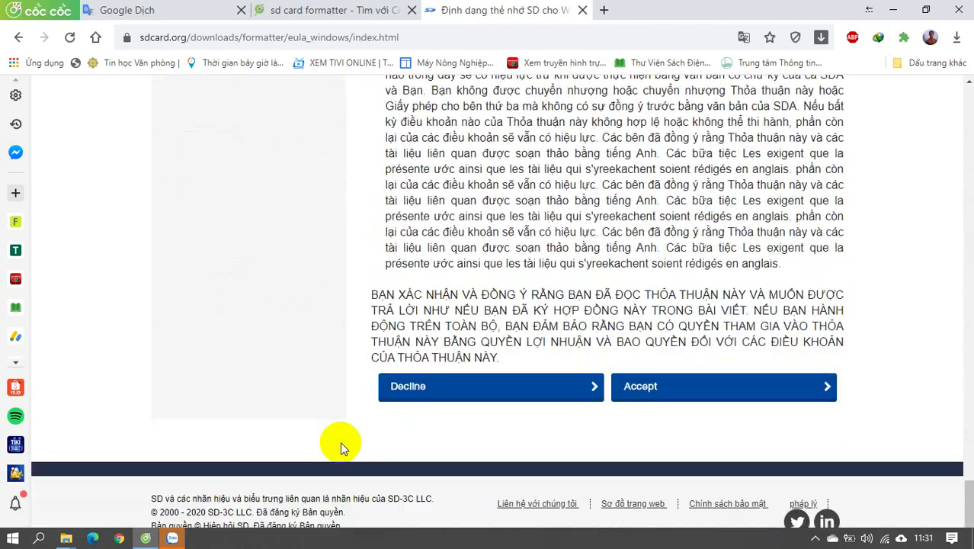
pyautogui.click(641, 389)
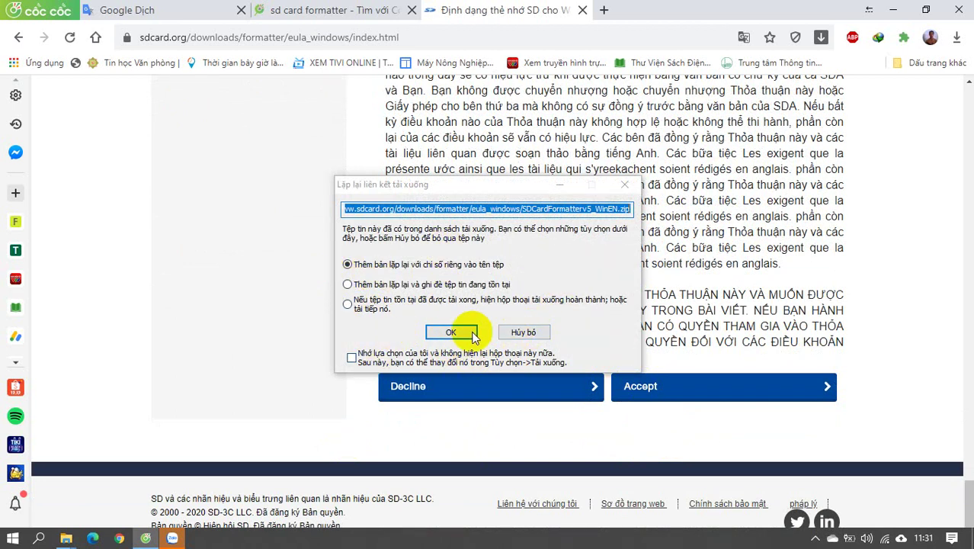
pyautogui.click(524, 334)
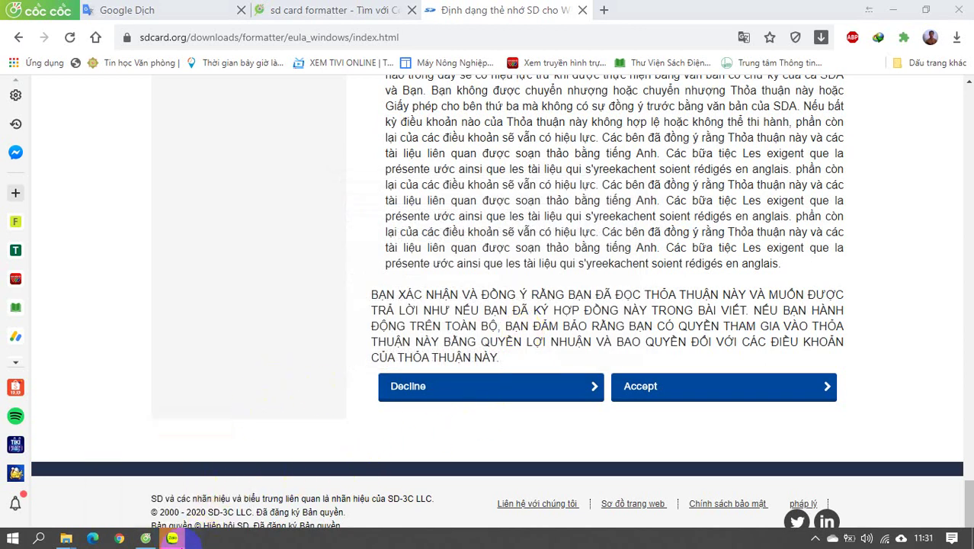
# Switch to File Explorer and open the inner SDCardFormatterv5_WinEN folder on the Data (E:) drive.
pyautogui.moveTo(67, 538)
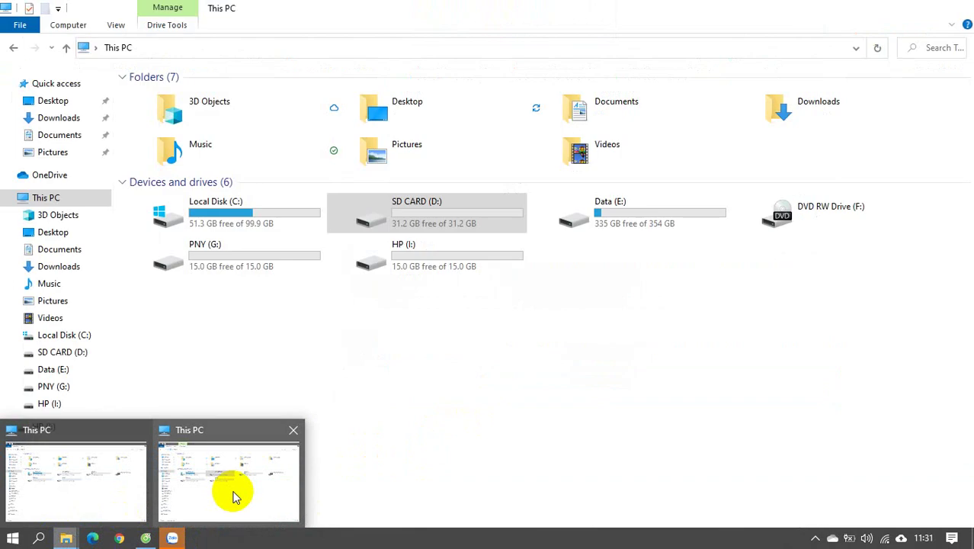
pyautogui.click(234, 497)
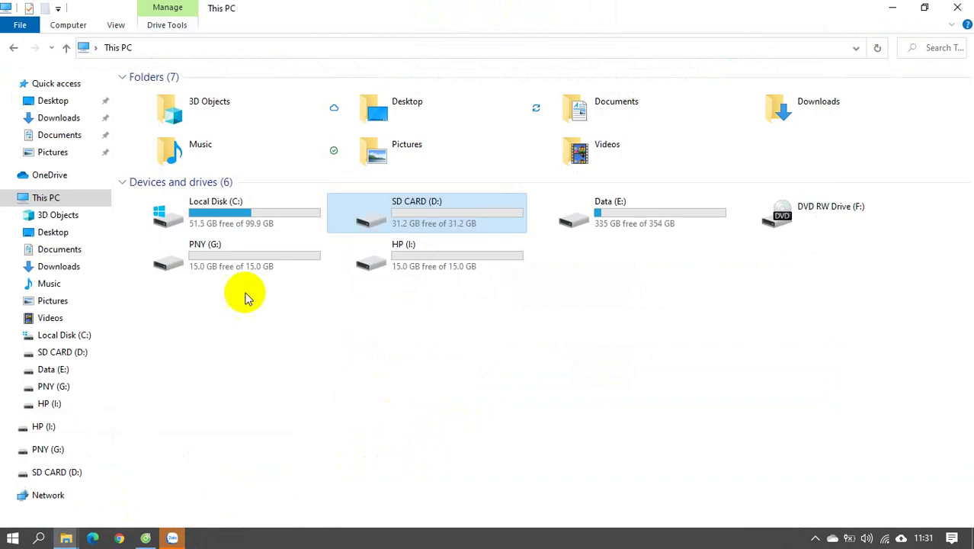
pyautogui.click(58, 373)
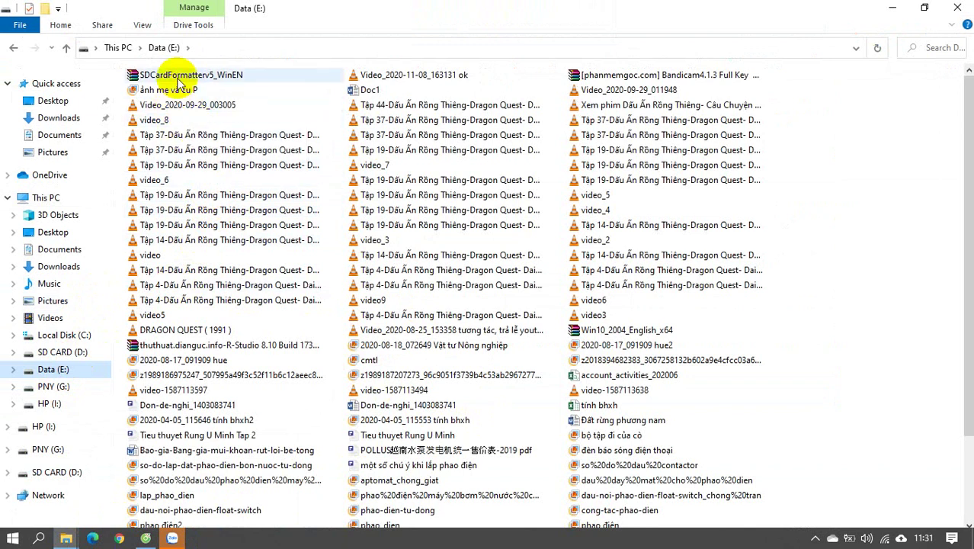
pyautogui.scroll(-1, 216, 150)
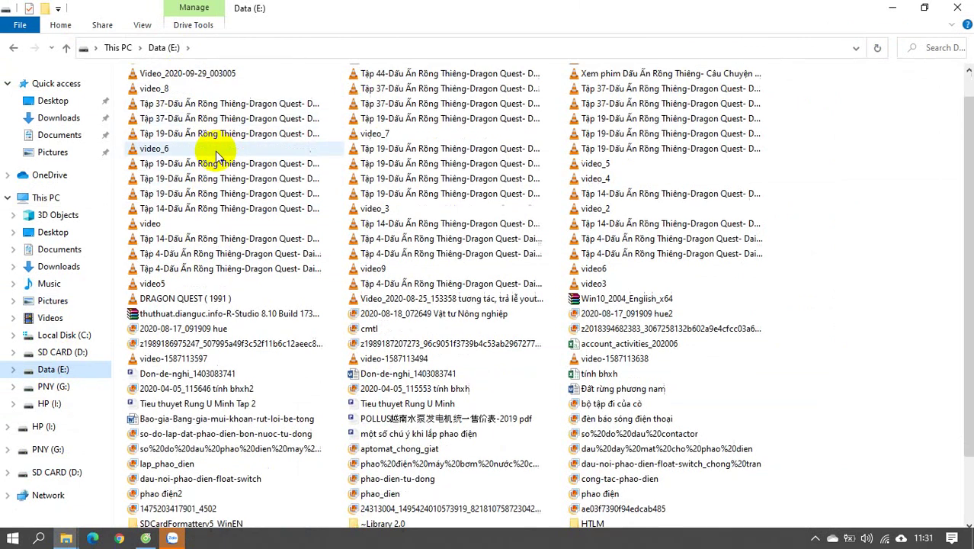
pyautogui.scroll(-2, 215, 151)
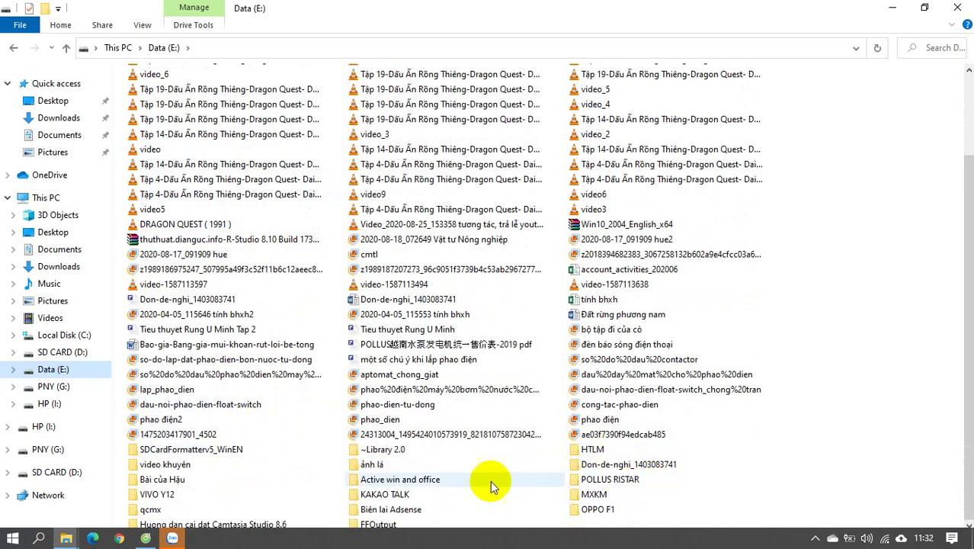
pyautogui.click(159, 451)
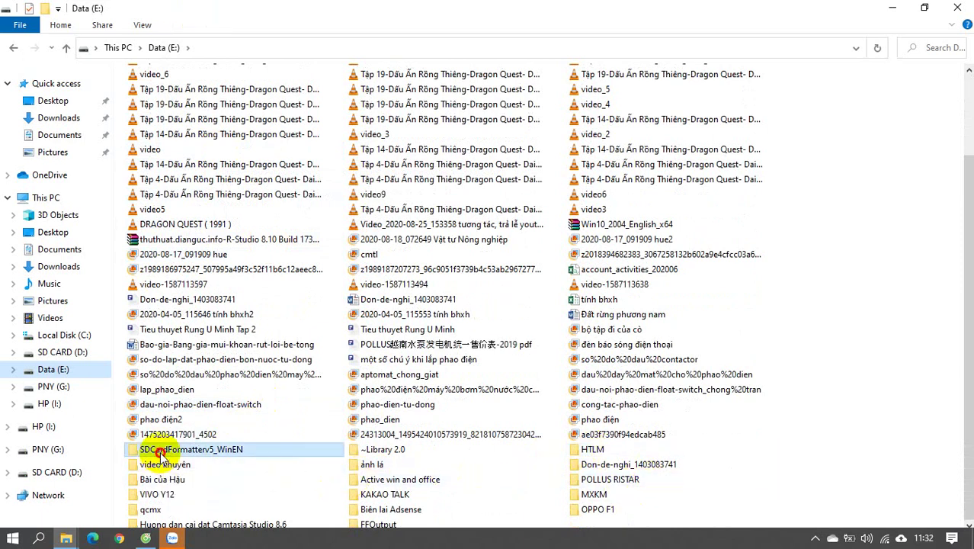
pyautogui.doubleClick(158, 450)
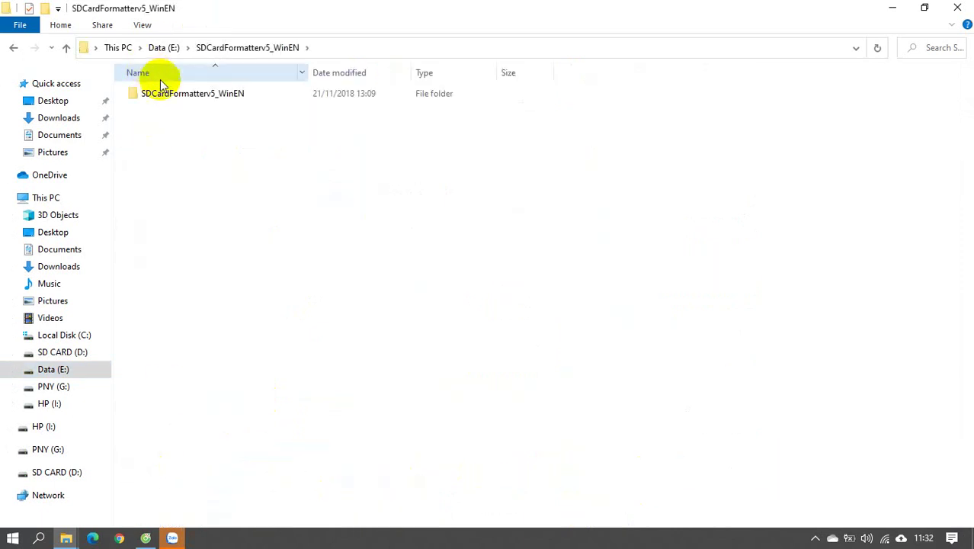
pyautogui.doubleClick(165, 92)
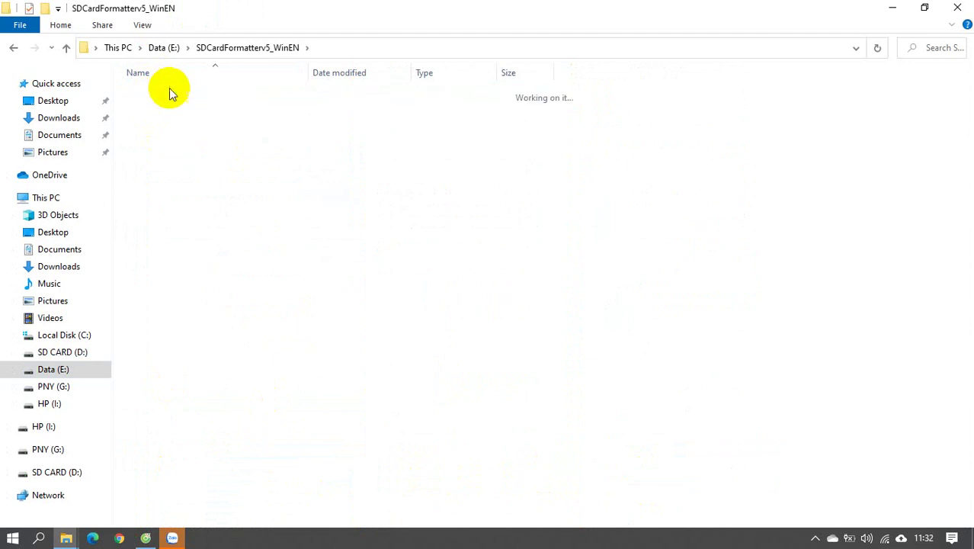
# Run SD Card Formatter 5.0.1 Setup as far as the Program Maintenance options, cancel the installation and close the wizard.
pyautogui.click(171, 93)
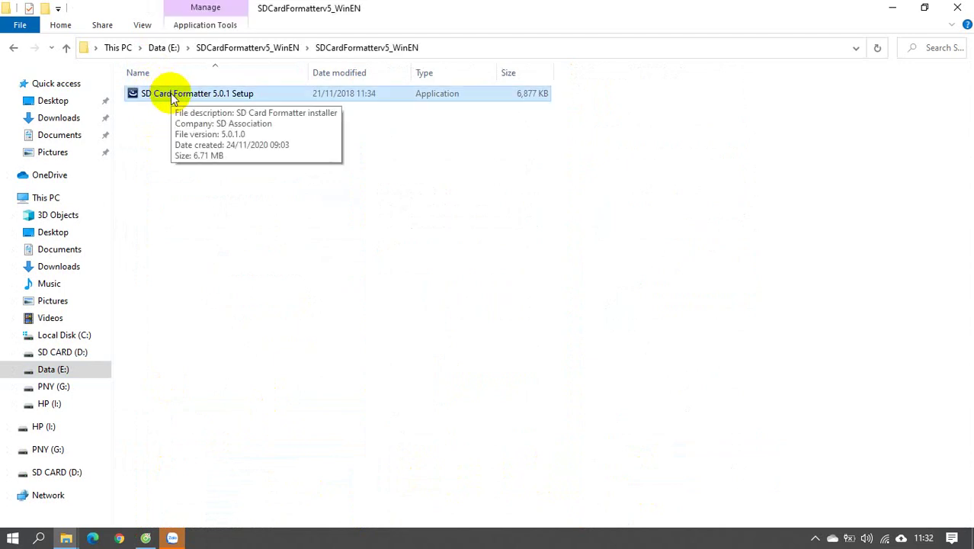
pyautogui.doubleClick(172, 95)
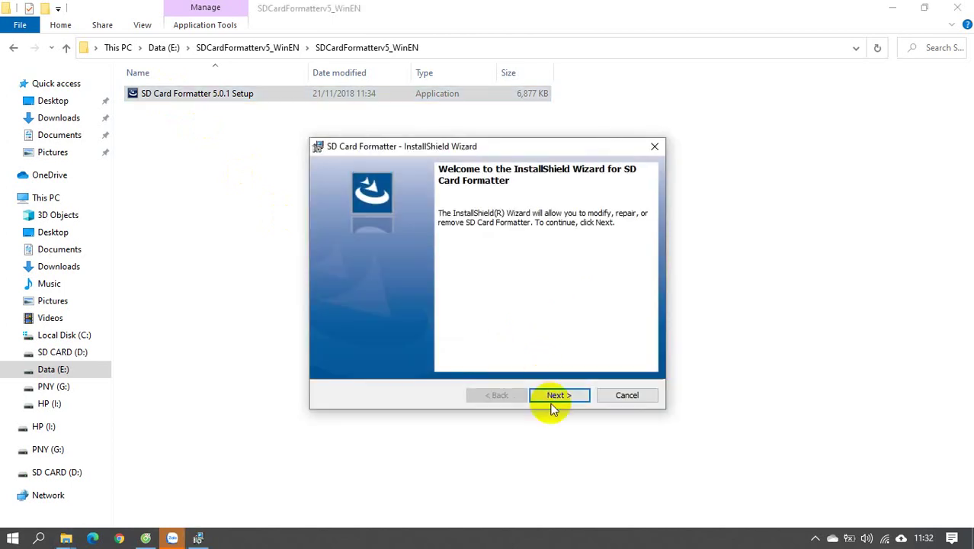
pyautogui.click(554, 397)
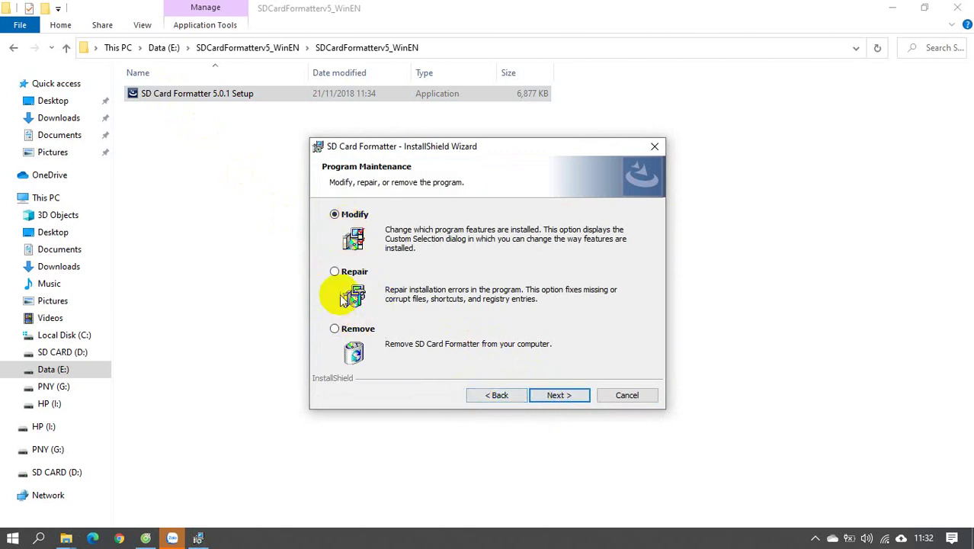
pyautogui.click(638, 396)
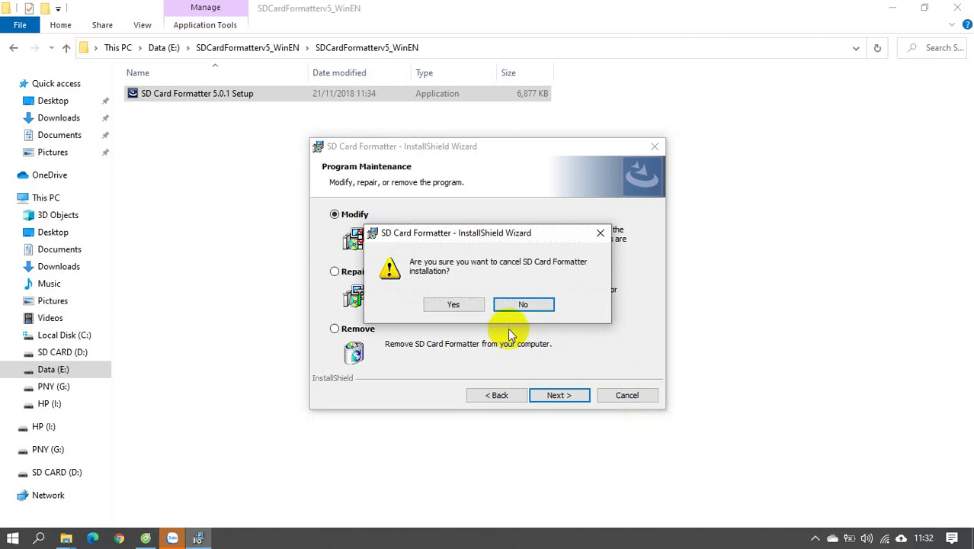
pyautogui.click(476, 306)
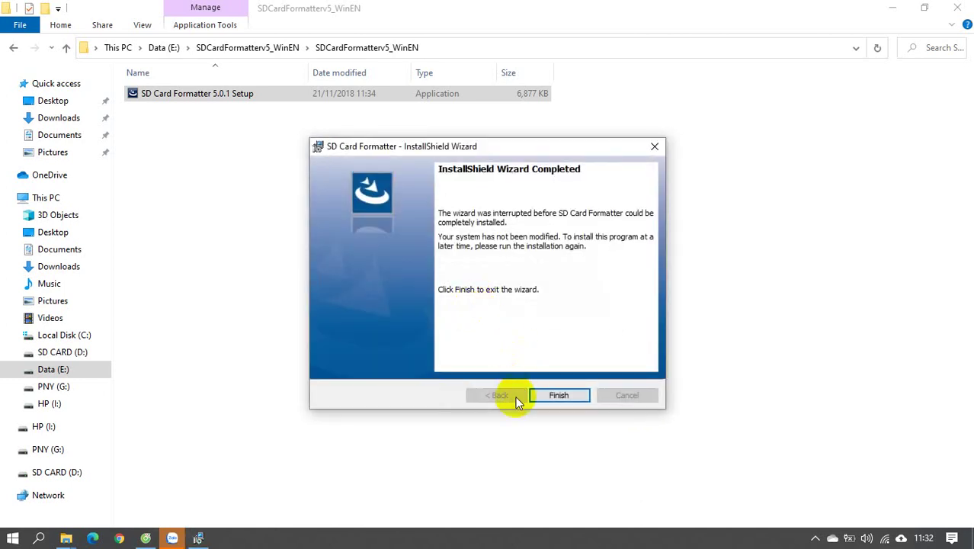
pyautogui.click(658, 145)
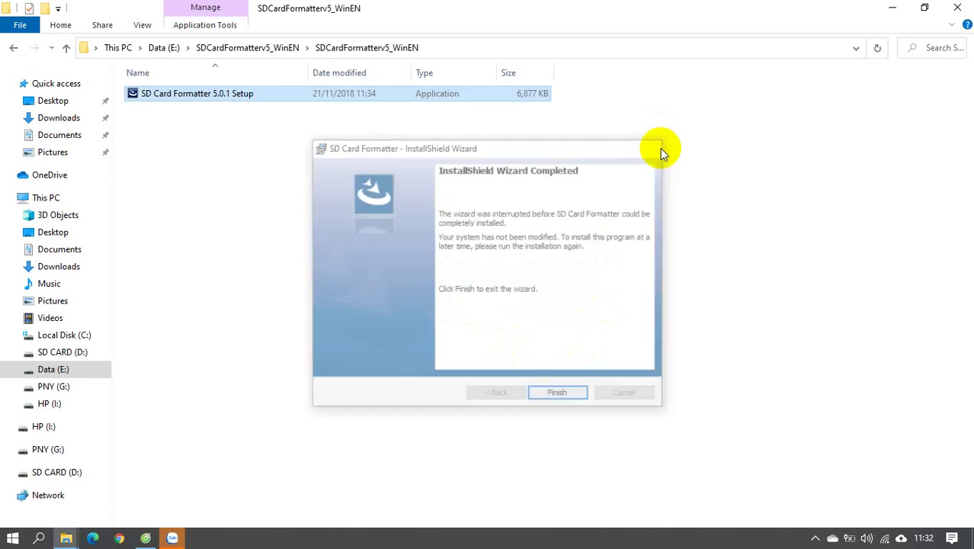
# Close the setup folder, minimize the browser, and launch SD Card Formatter from the desktop, allowing it to run.
pyautogui.click(958, 10)
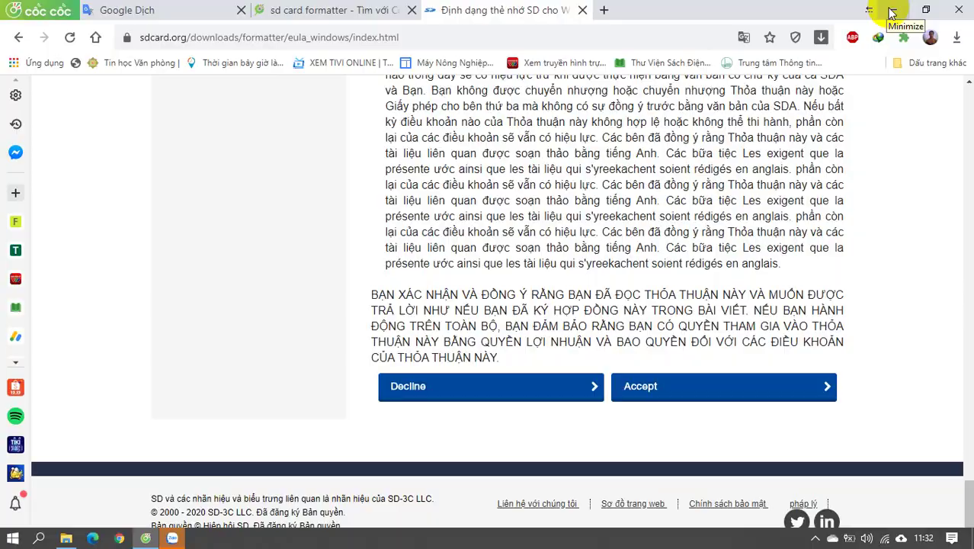
pyautogui.click(891, 11)
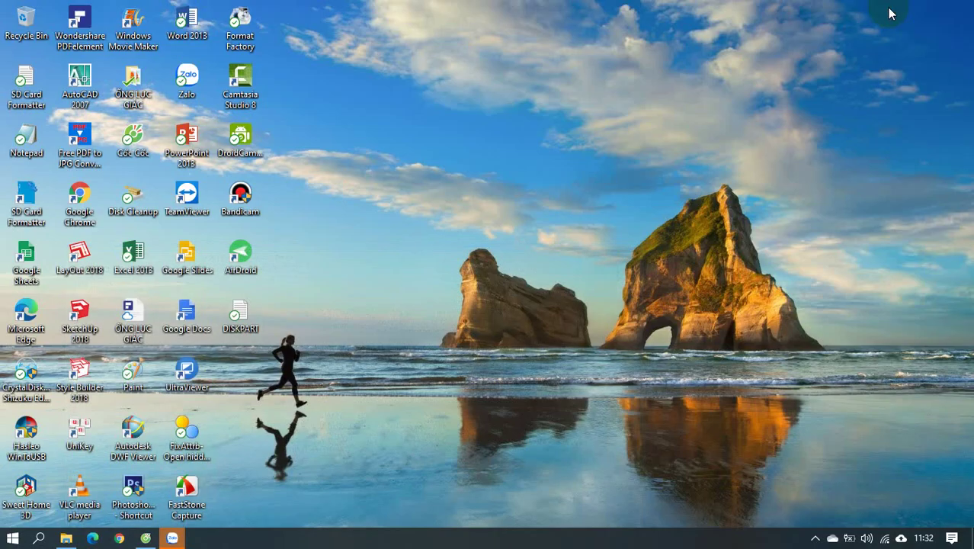
pyautogui.doubleClick(34, 215)
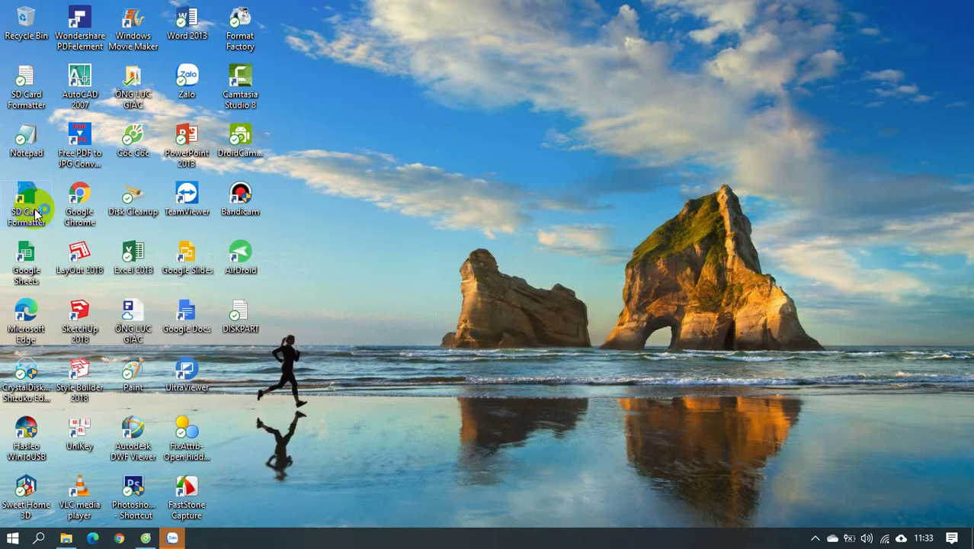
pyautogui.click(430, 379)
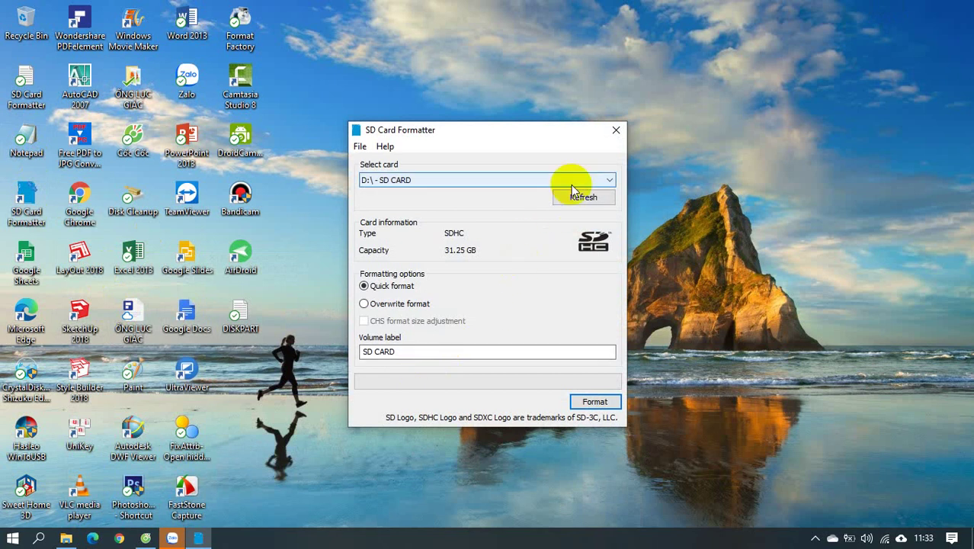
# Refresh the card list and quick-format the D:\ - SD CARD drive with the volume label SD CARD, accepting the erasure of all data.
pyautogui.click(584, 201)
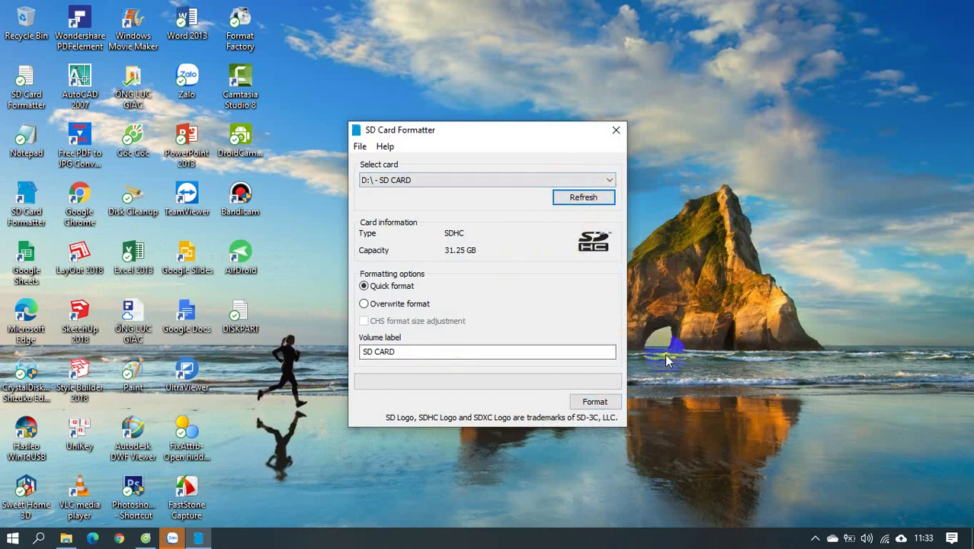
pyautogui.click(608, 404)
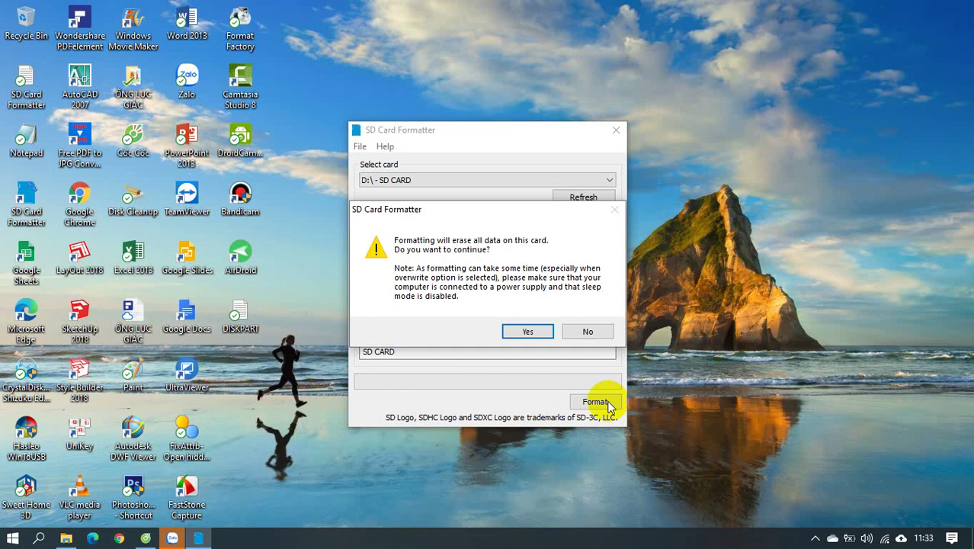
pyautogui.click(528, 332)
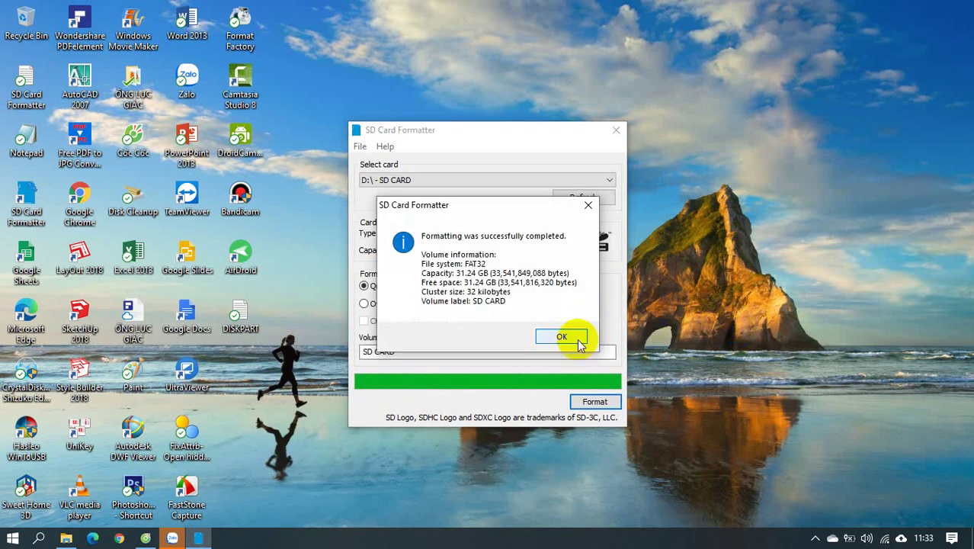
pyautogui.click(578, 341)
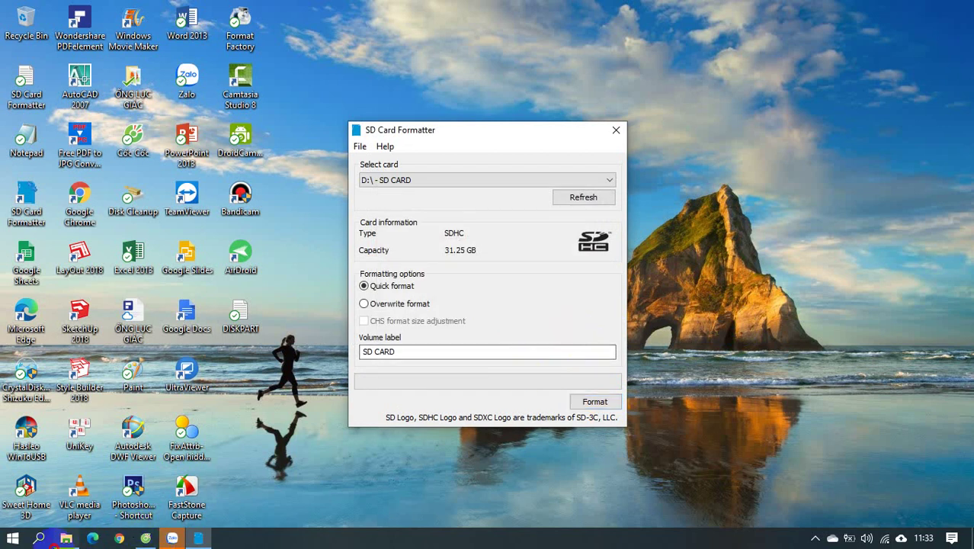
# Switch to File Explorer to check the contents of SD CARD (D:), and close both File Explorer and SD Card Formatter.
pyautogui.click(66, 539)
pyautogui.click(454, 218)
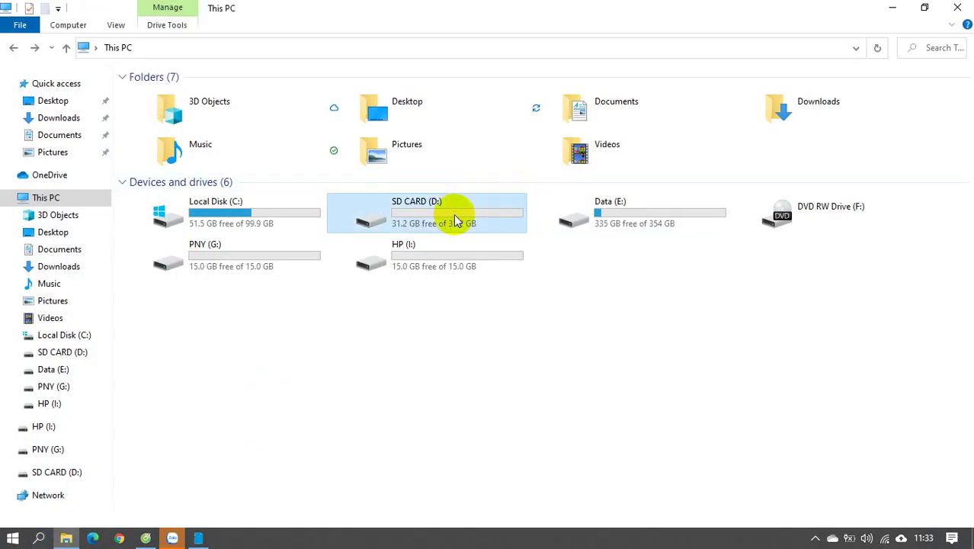
pyautogui.doubleClick(455, 218)
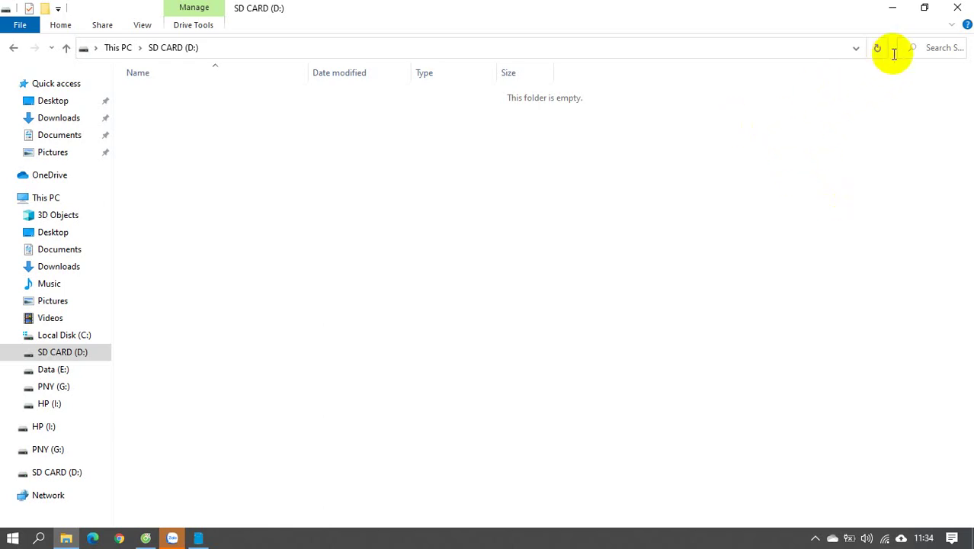
pyautogui.click(958, 8)
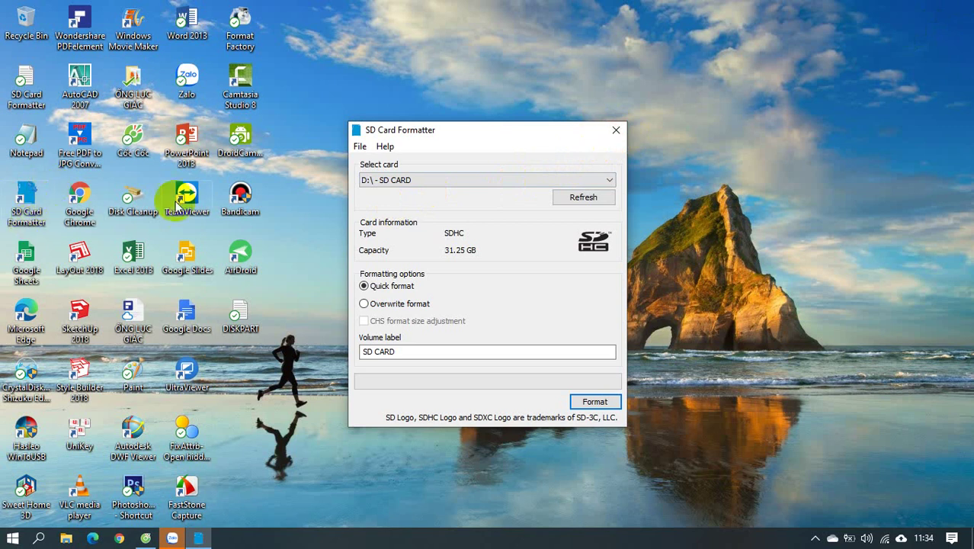
pyautogui.click(618, 131)
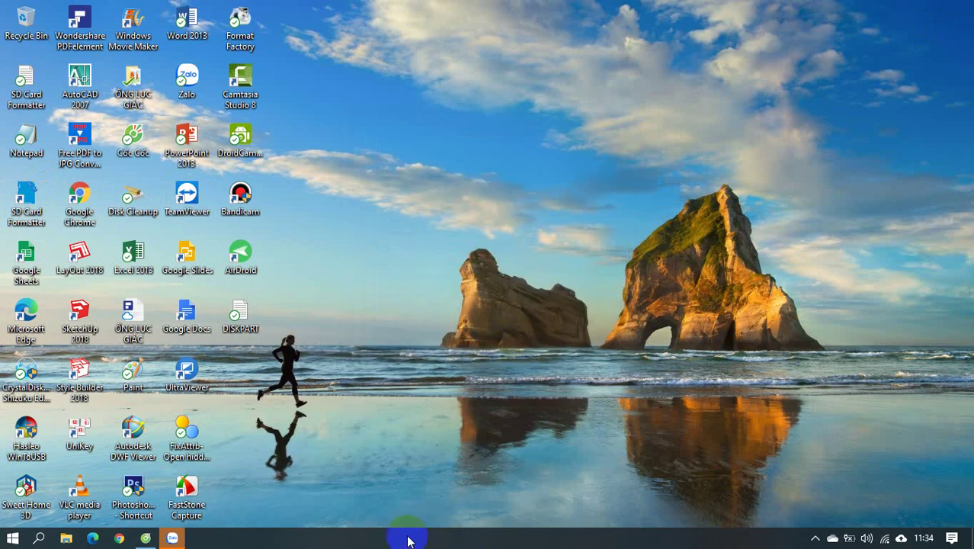